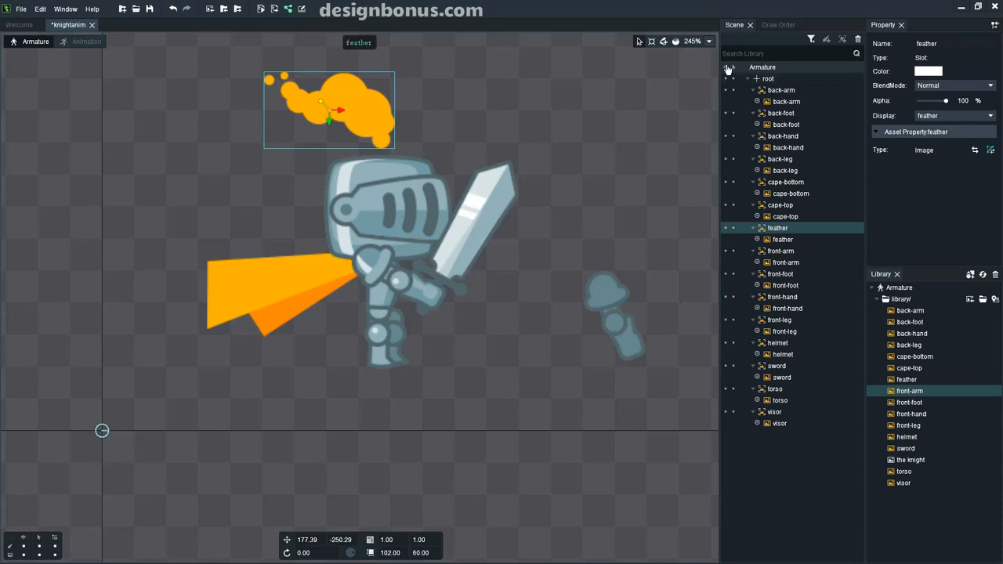
# Toggle the armature parts' visibility and locking, leaving every part shown and unlocked.
pyautogui.click(726, 67)
pyautogui.click(726, 67)
pyautogui.click(726, 68)
pyautogui.click(733, 68)
pyautogui.click(734, 68)
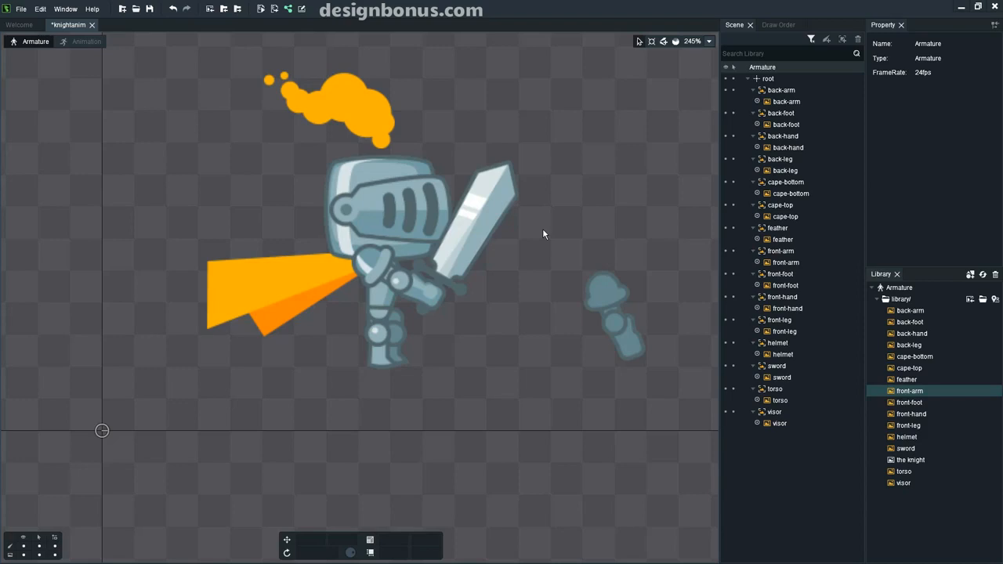
# Nudge the knight by its root bone and draw a length-68 helmet bone from neck to helmet top.
pyautogui.click(495, 234)
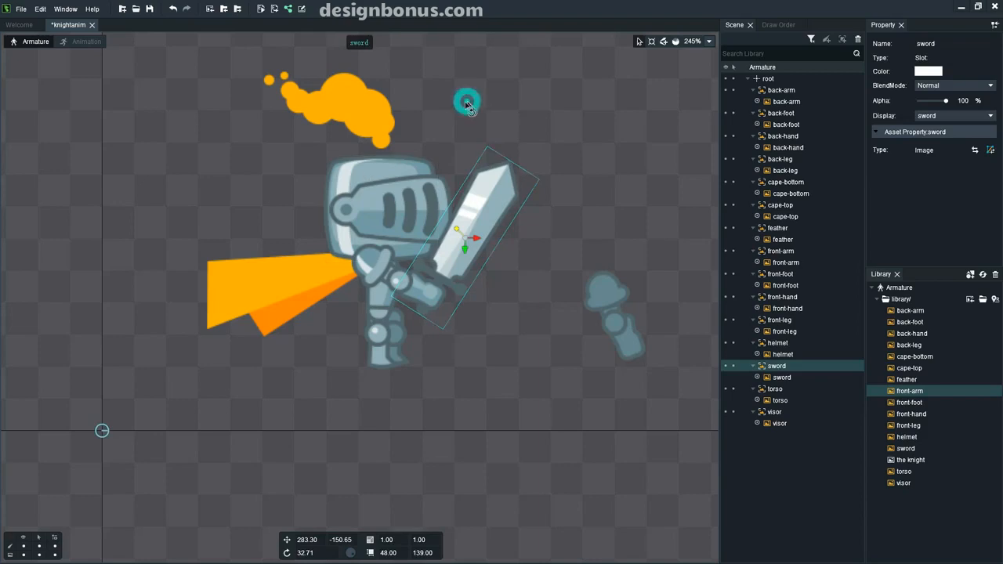
pyautogui.click(104, 432)
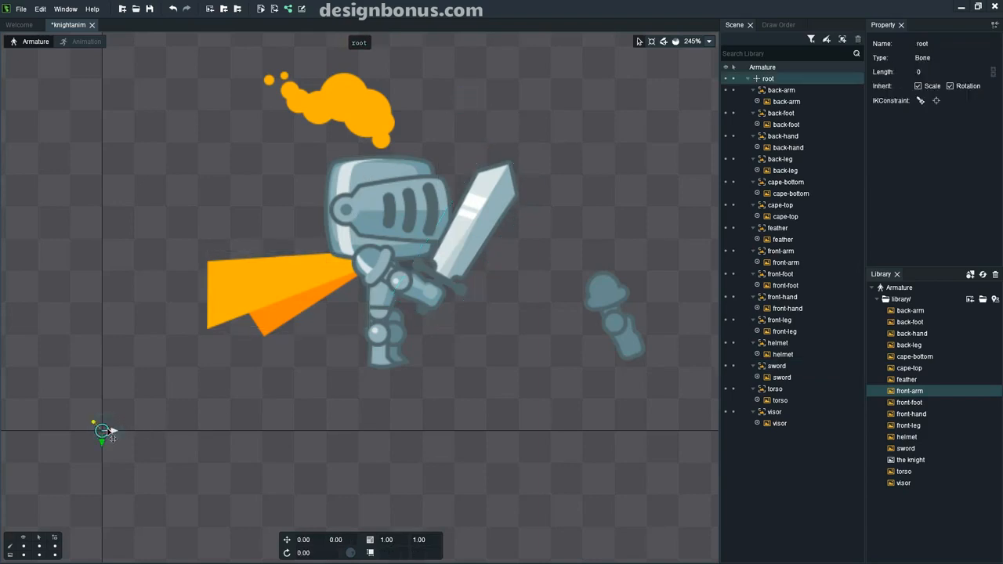
pyautogui.moveTo(102, 431); pyautogui.dragTo(106, 429)
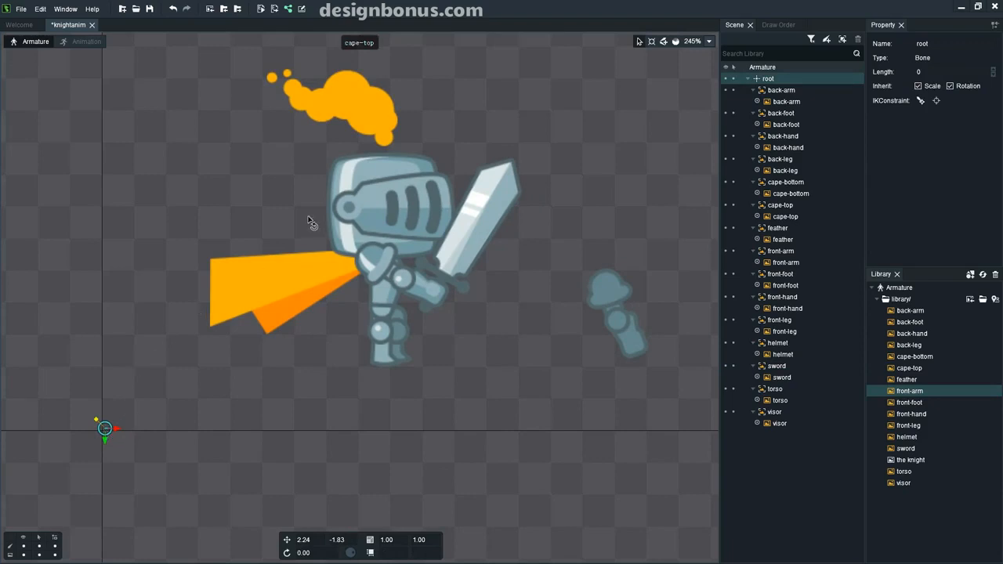
pyautogui.click(662, 42)
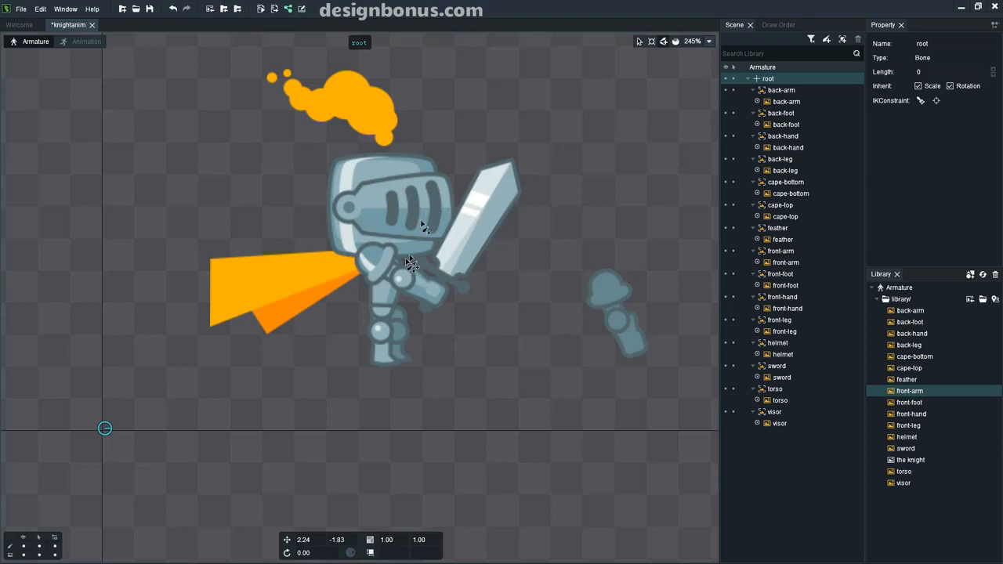
pyautogui.moveTo(407, 250); pyautogui.dragTo(408, 171)
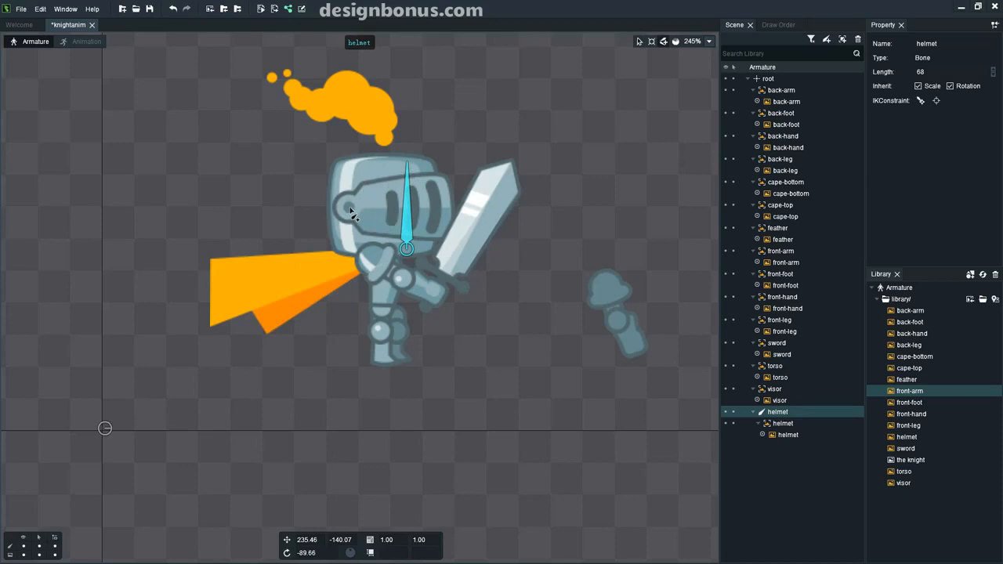
# Drag a visor bone across the helmet's visor and reselect the helmet bone as its parent.
pyautogui.moveTo(348, 207); pyautogui.dragTo(455, 210)
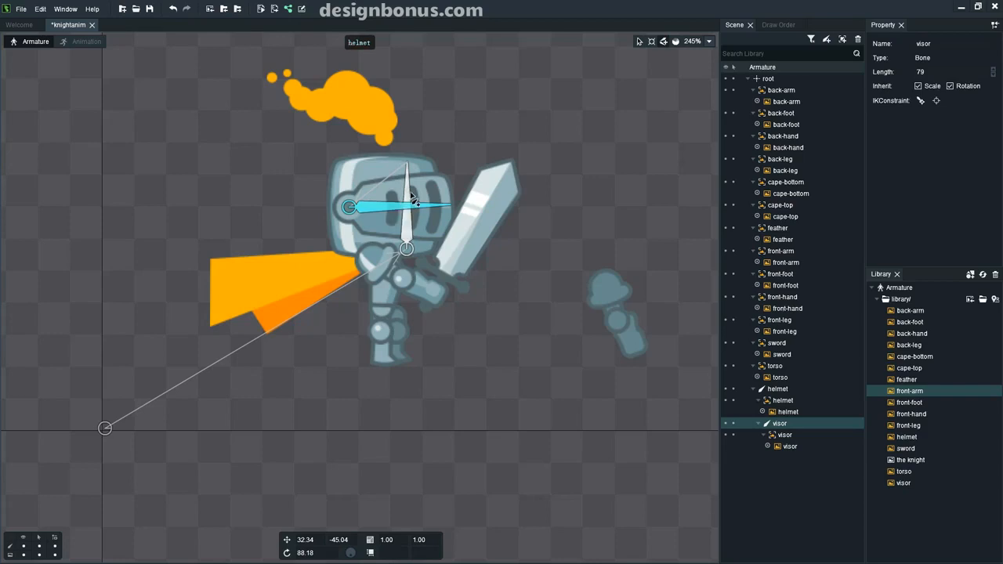
pyautogui.click(639, 41)
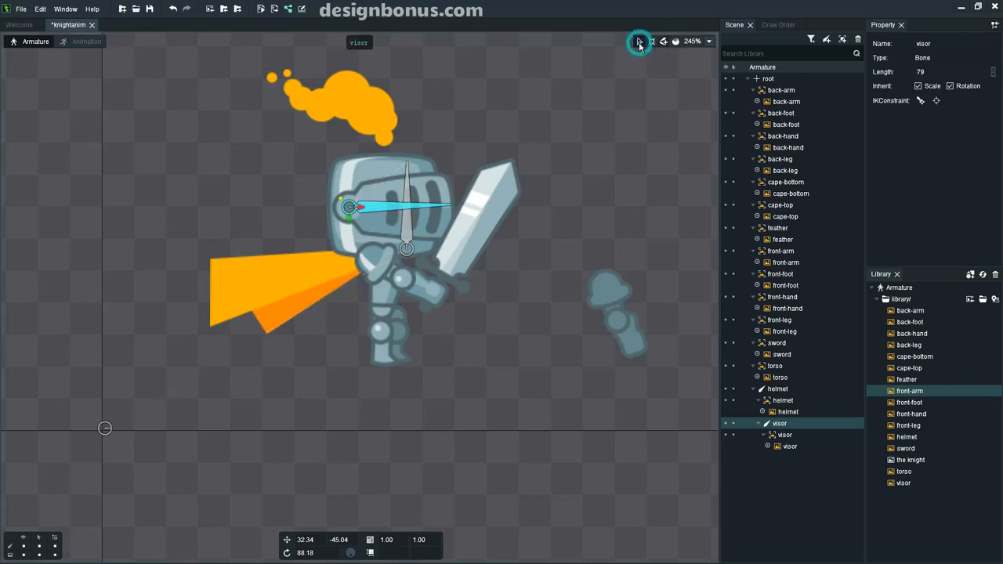
pyautogui.click(407, 182)
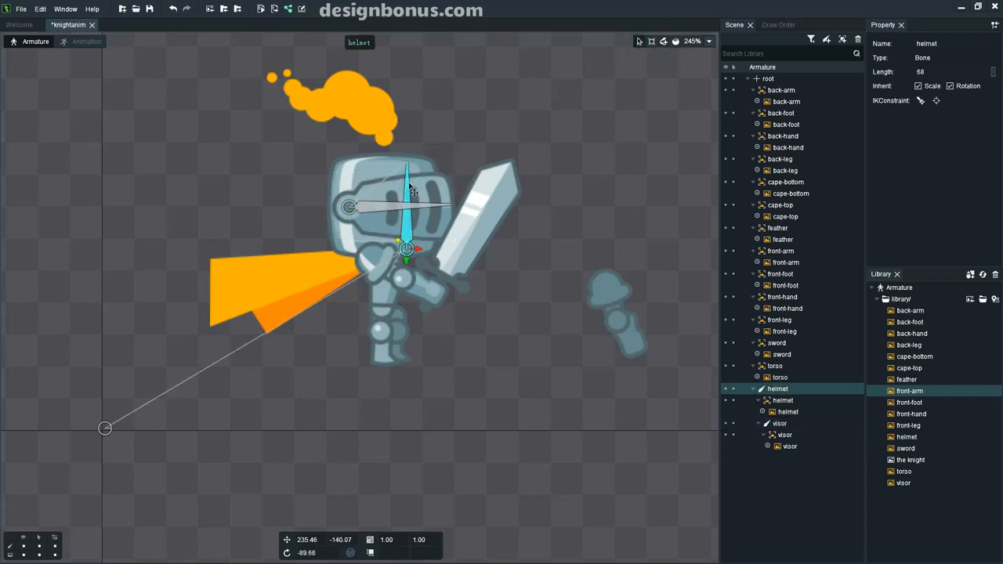
pyautogui.click(651, 42)
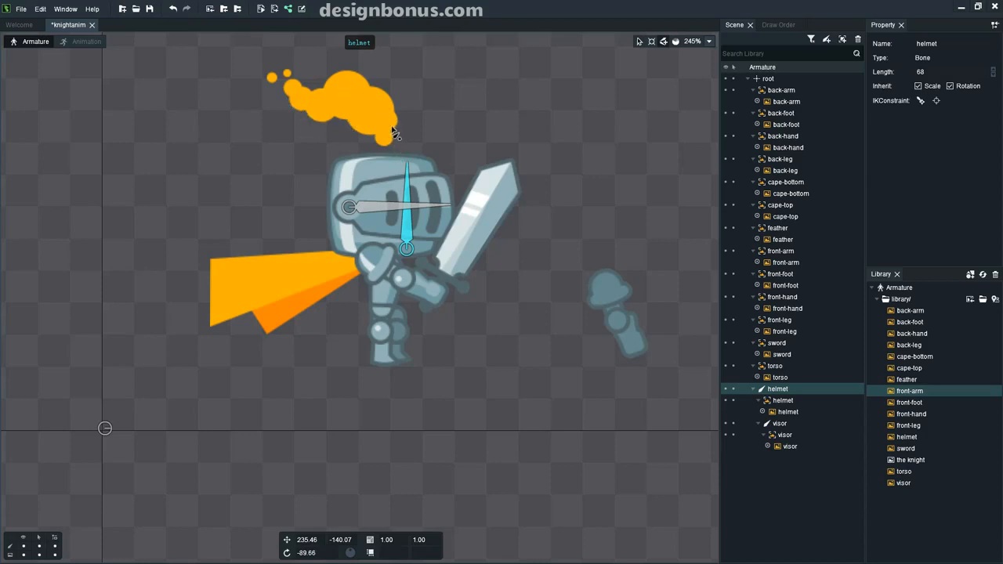
# Draw the feather bone from the helmet tip into the plume, briefly hiding the helmet image.
pyautogui.moveTo(384, 144); pyautogui.dragTo(285, 91)
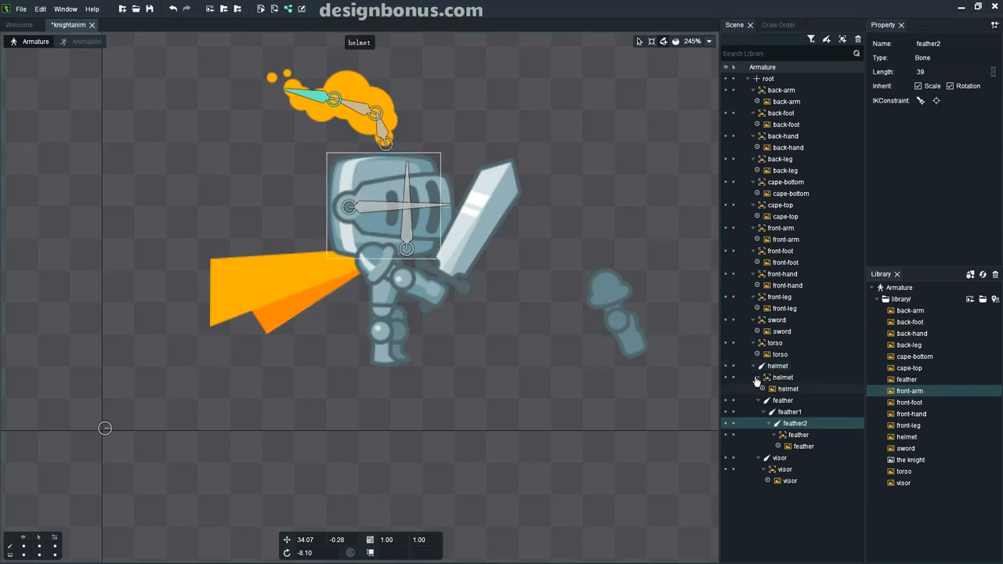
pyautogui.moveTo(782, 384)
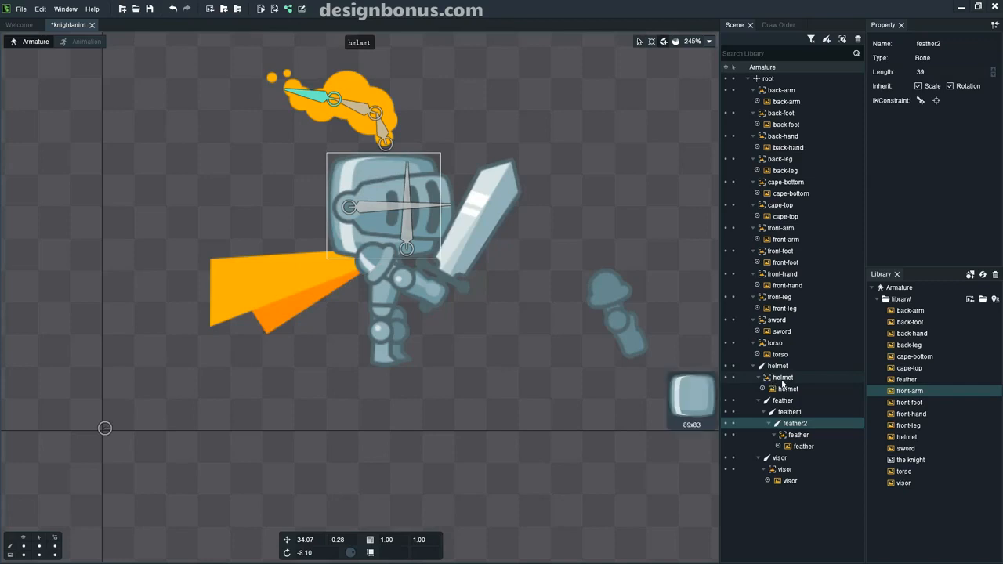
pyautogui.click(762, 389)
pyautogui.click(763, 389)
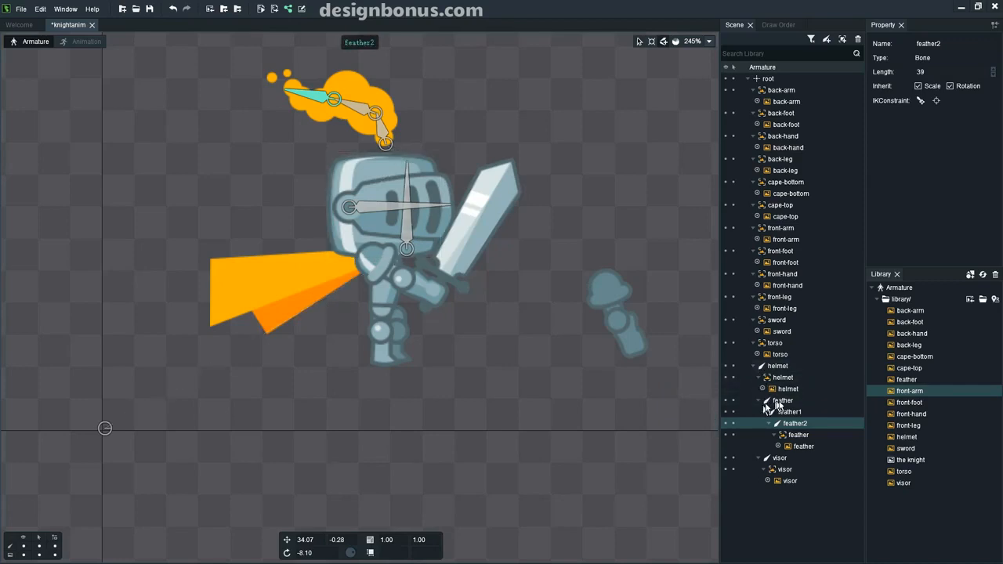
# Inspect the feather, feather1 and feather2 bones, feather slot and feather image in the Scene tree.
pyautogui.click(781, 404)
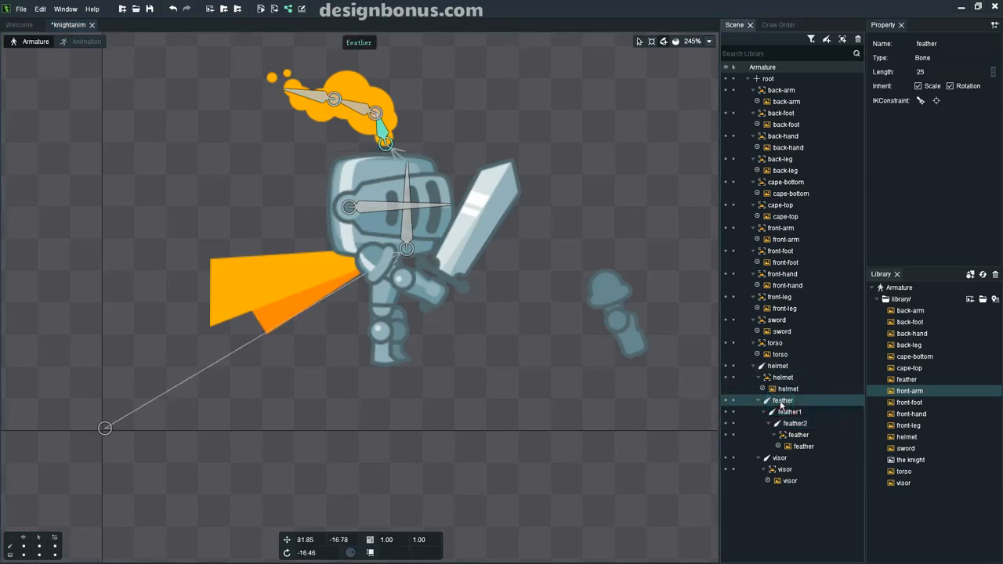
pyautogui.click(789, 412)
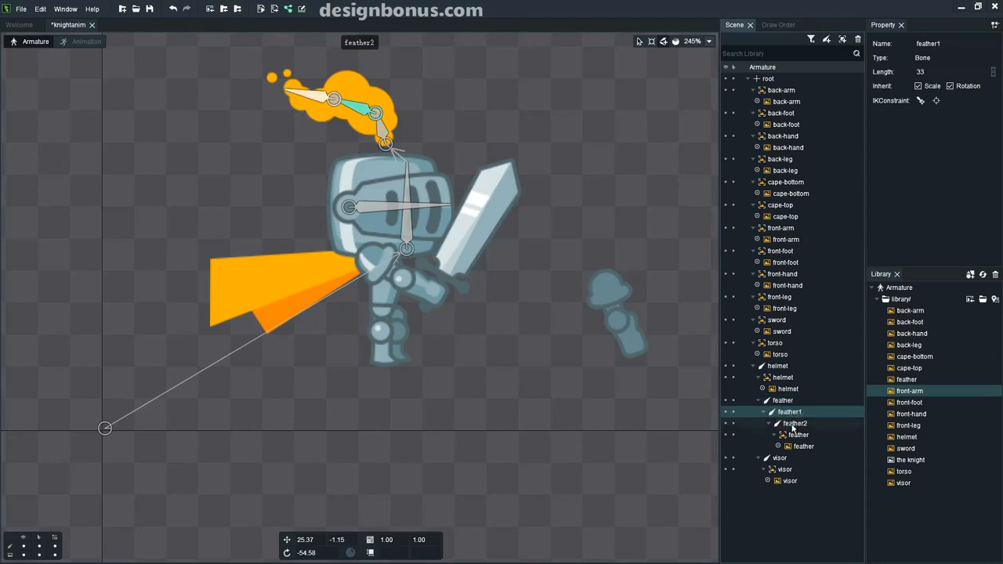
pyautogui.click(794, 423)
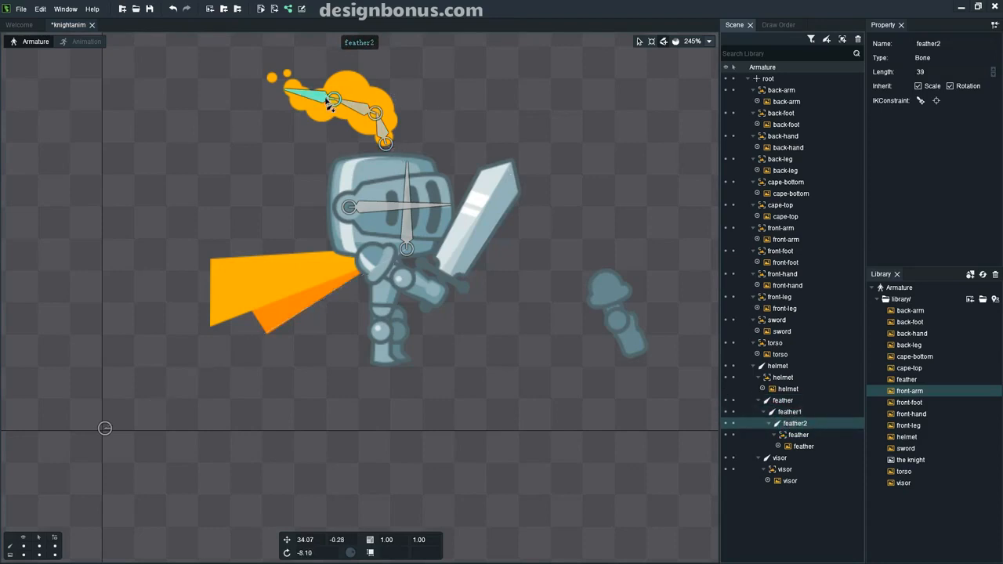
pyautogui.click(798, 437)
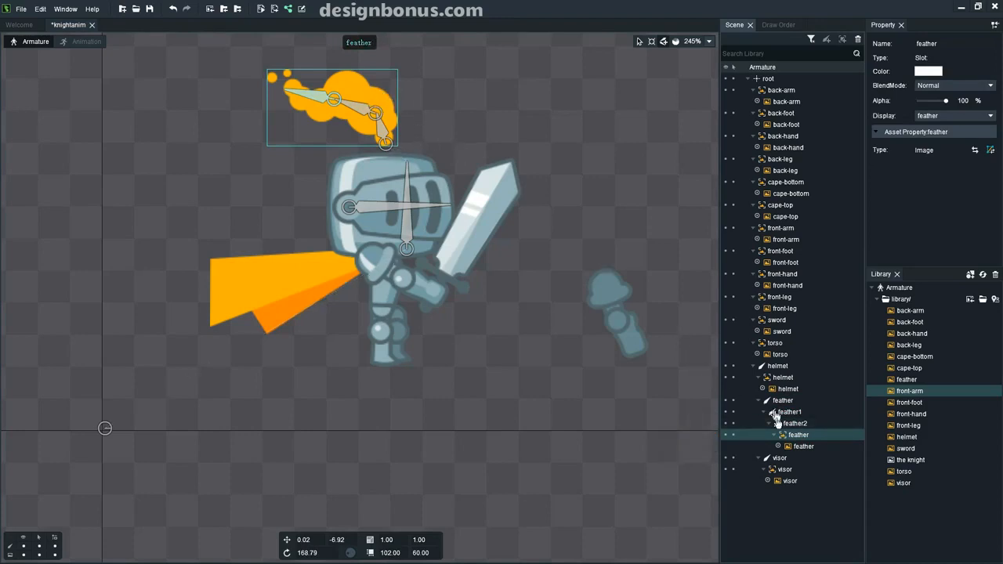
pyautogui.click(800, 446)
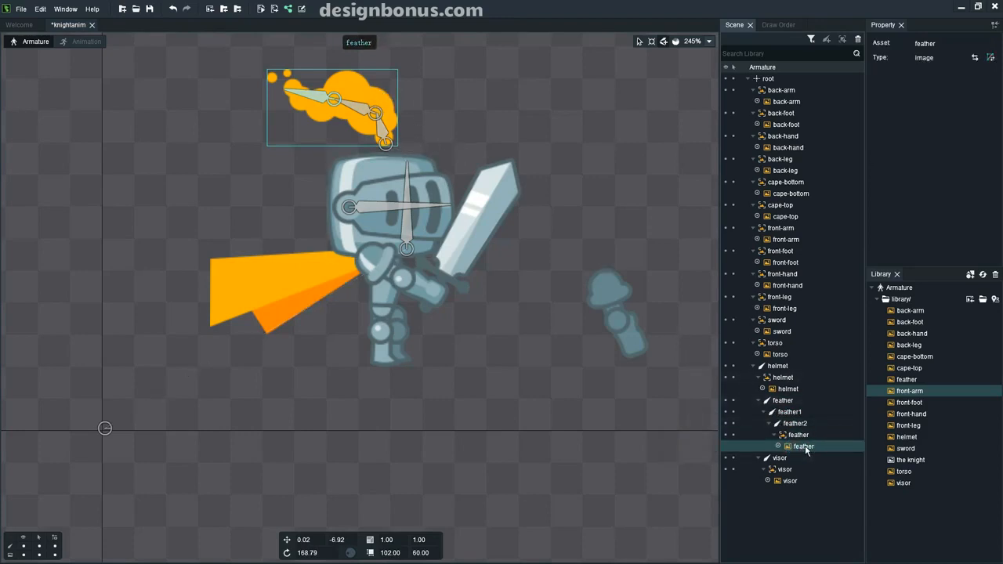
pyautogui.moveTo(806, 448)
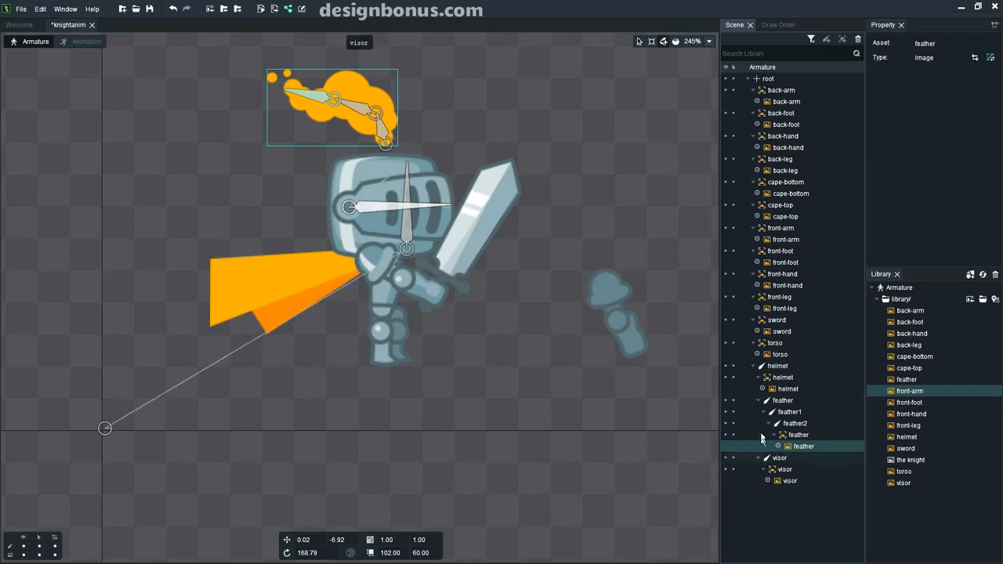
# Collapse the feather branch and inspect the visor slot and image under the helmet bone.
pyautogui.click(758, 400)
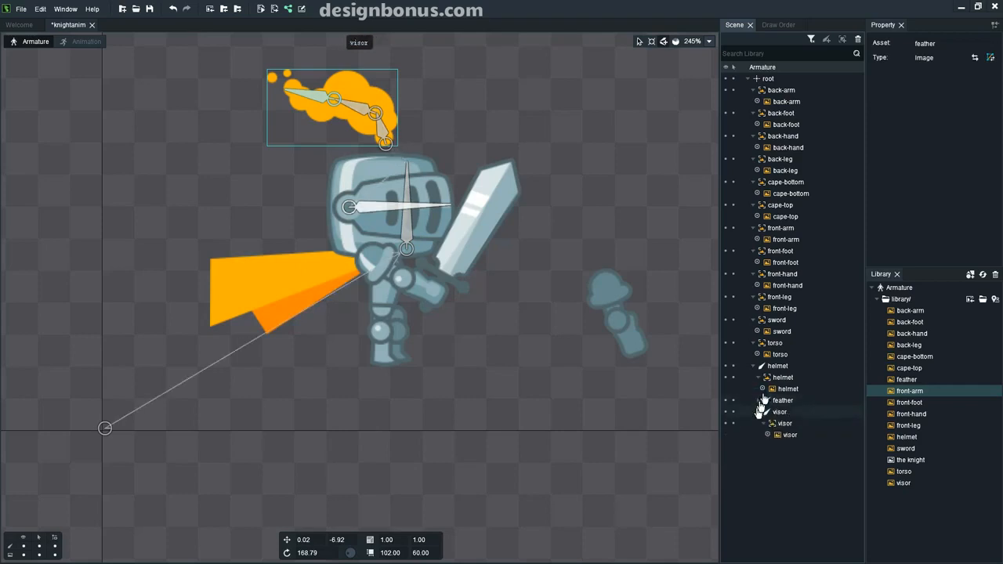
pyautogui.click(753, 367)
pyautogui.click(753, 367)
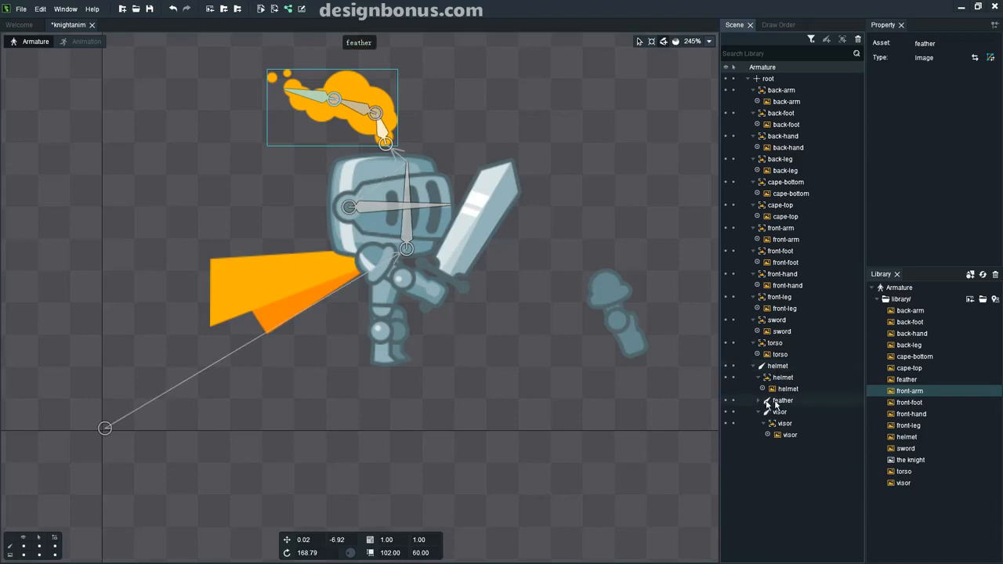
pyautogui.click(781, 424)
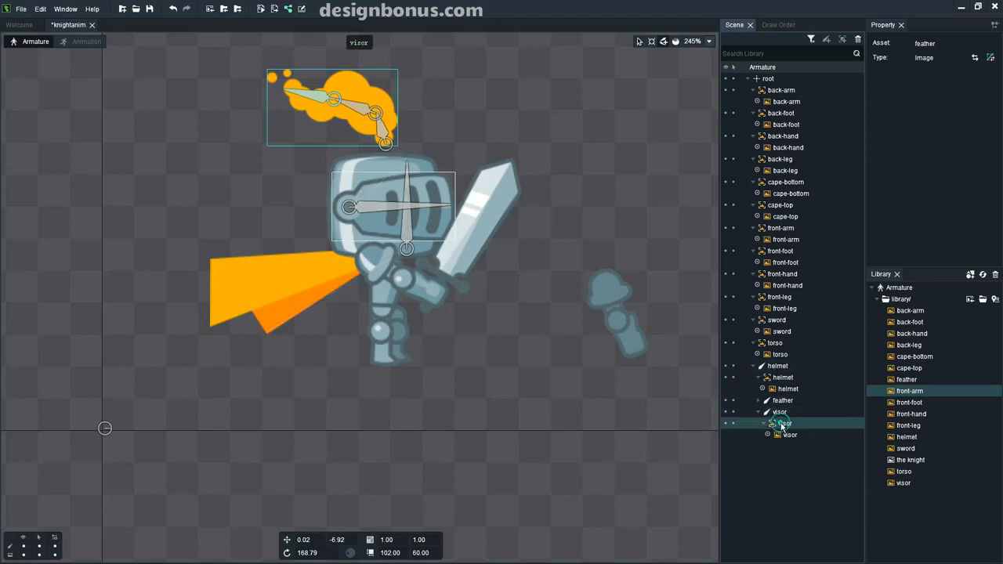
pyautogui.click(785, 435)
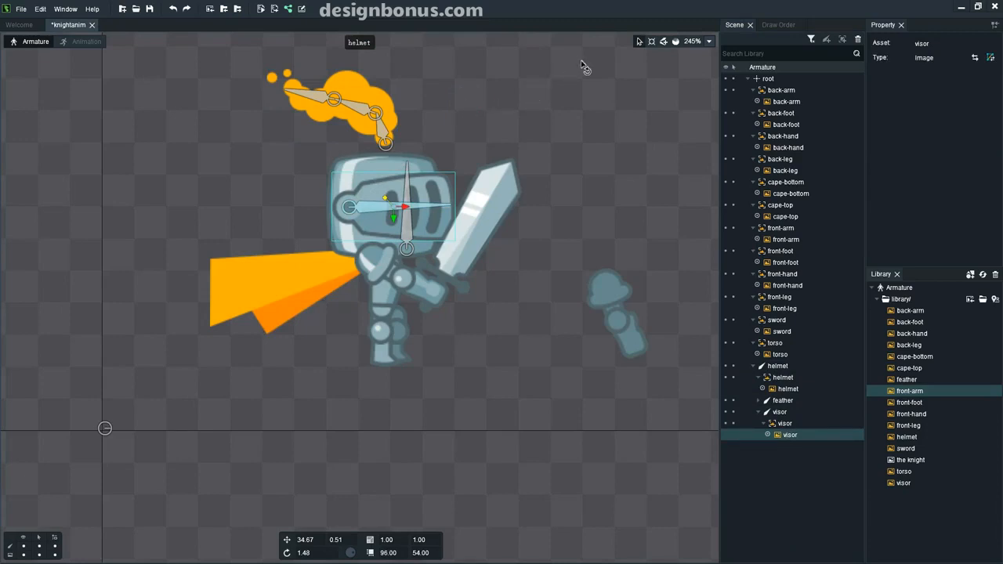
# With the Pose tool, rotate the visor bone, then tilt the helmet bone back and forth.
pyautogui.click(652, 44)
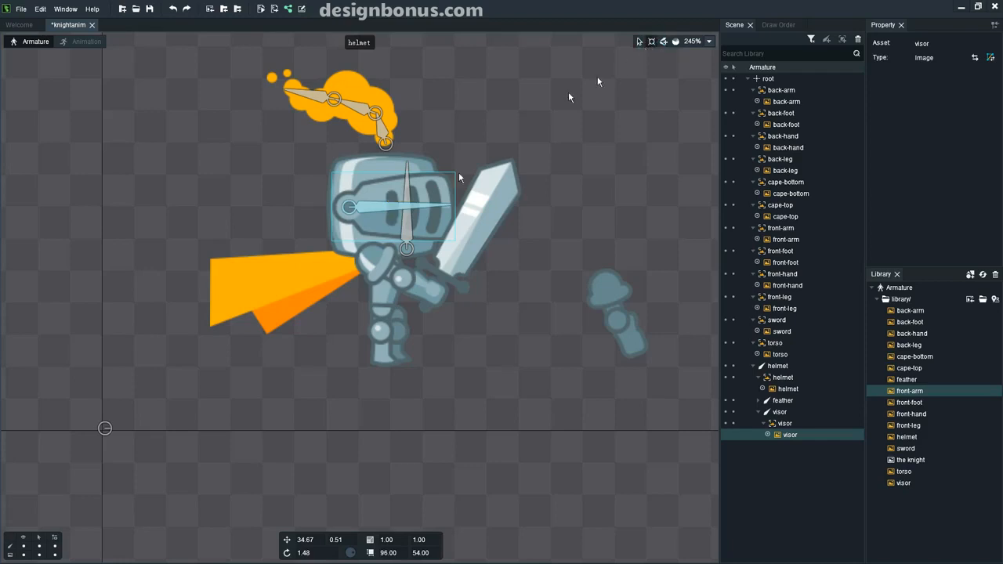
pyautogui.click(424, 208)
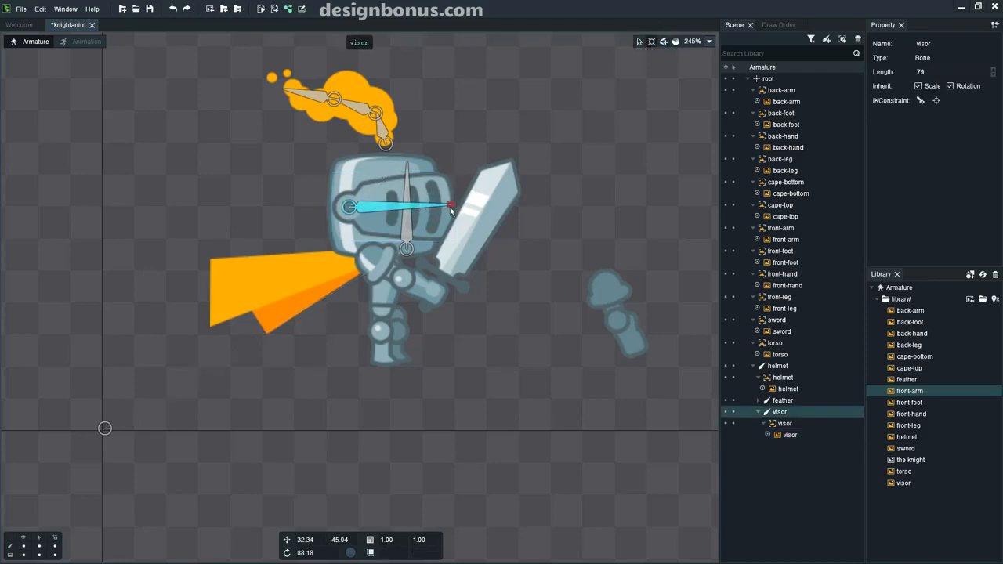
pyautogui.moveTo(450, 206)
pyautogui.mouseDown()
pyautogui.moveTo(451, 196)
pyautogui.moveTo(451, 215)
pyautogui.moveTo(445, 198)
pyautogui.mouseUp()
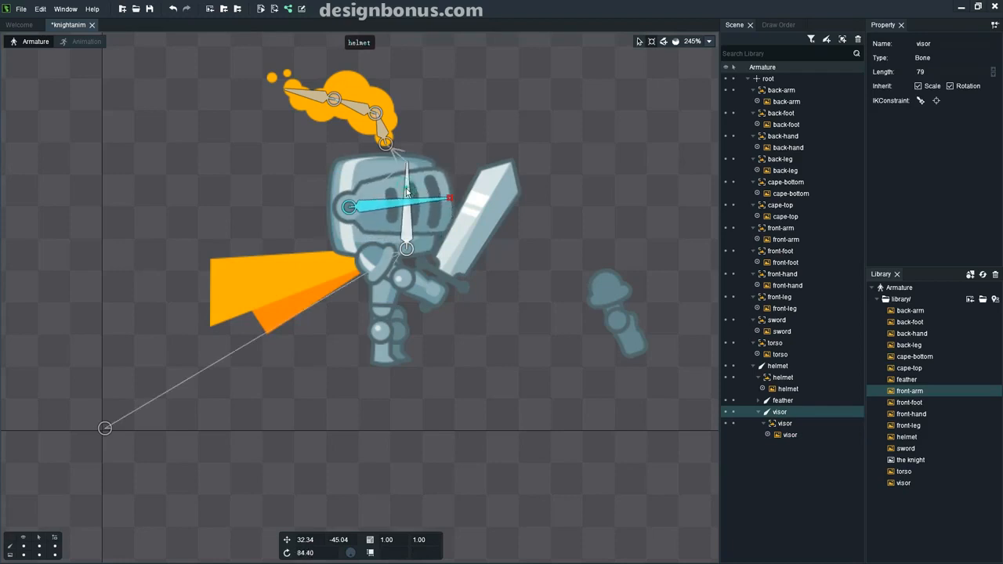
pyautogui.click(407, 188)
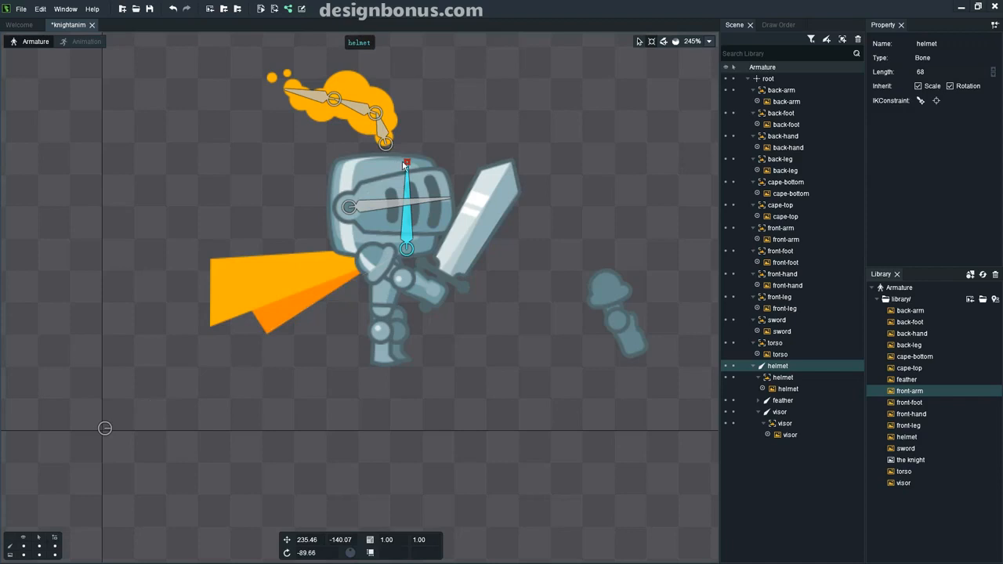
pyautogui.moveTo(406, 165)
pyautogui.mouseDown()
pyautogui.moveTo(426, 161)
pyautogui.moveTo(376, 165)
pyautogui.moveTo(394, 159)
pyautogui.mouseUp()
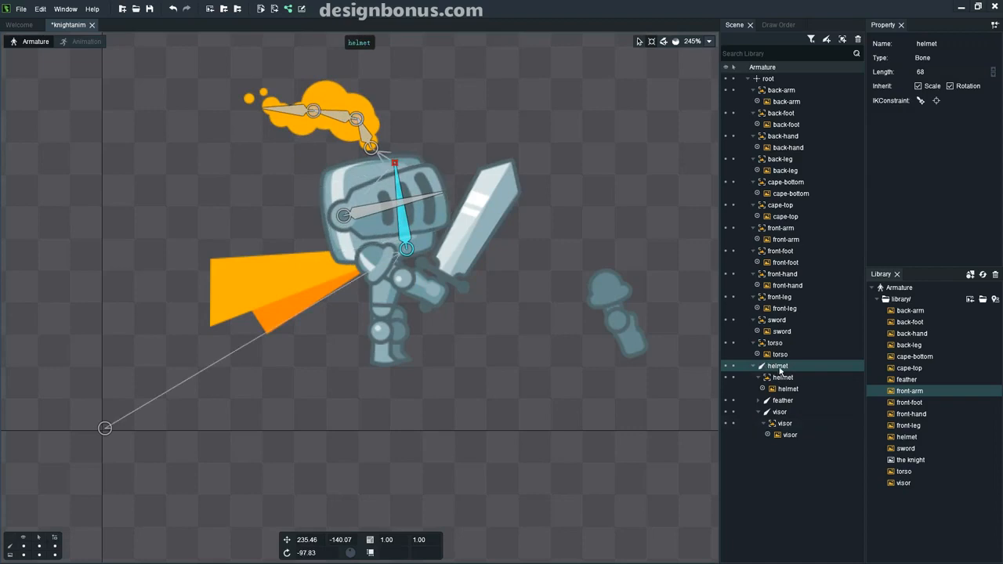
pyautogui.moveTo(396, 166)
pyautogui.mouseDown()
pyautogui.moveTo(413, 171)
pyautogui.moveTo(405, 167)
pyautogui.mouseUp()
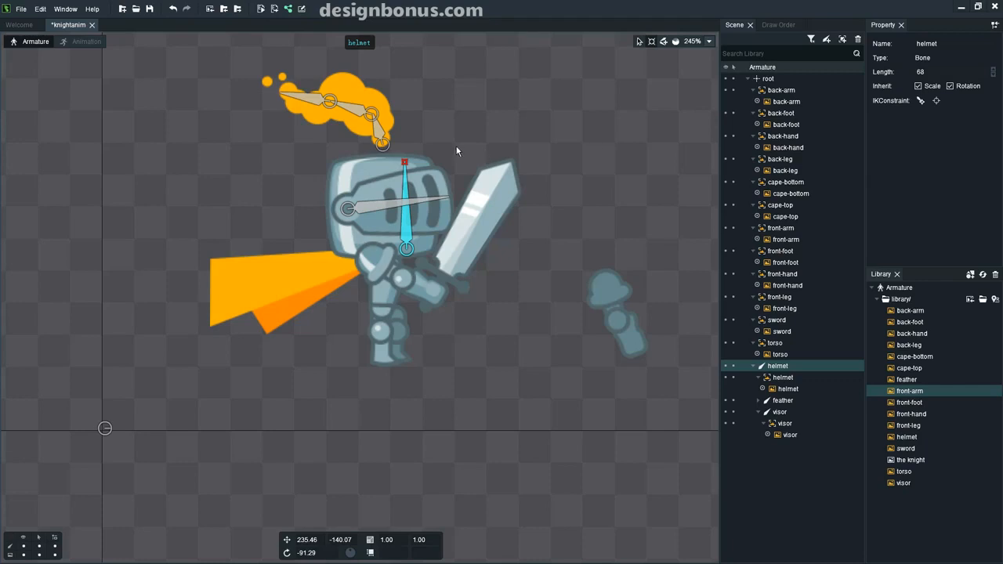
# Zoom in on the front arm and draw the front-arm, front-hand and sword chain, sword length 122.
pyautogui.click(422, 296)
pyautogui.scroll(3, 422, 296)
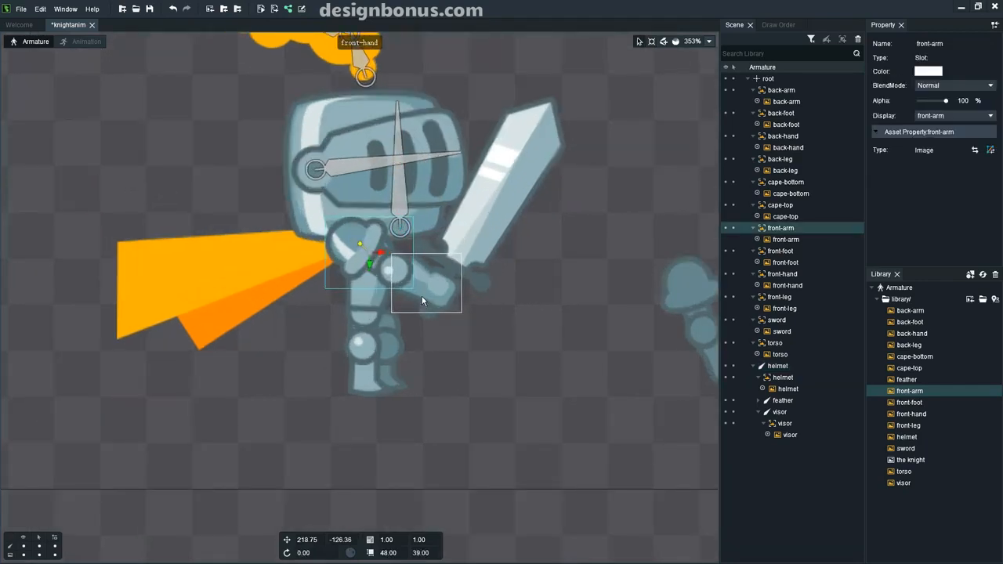
pyautogui.click(662, 41)
pyautogui.moveTo(345, 235); pyautogui.dragTo(581, 87)
pyautogui.scroll(1, 392, 269)
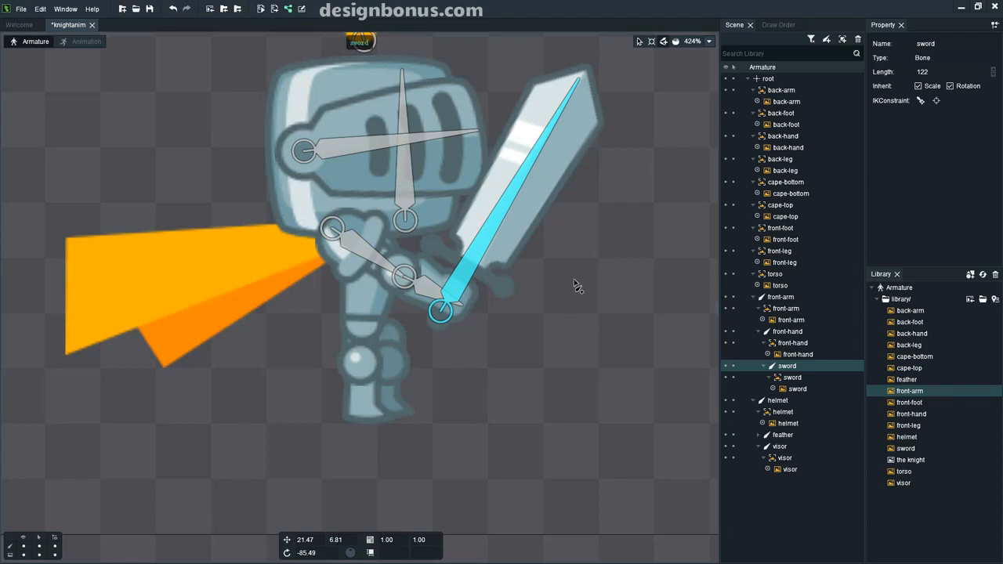
pyautogui.scroll(-4, 576, 286)
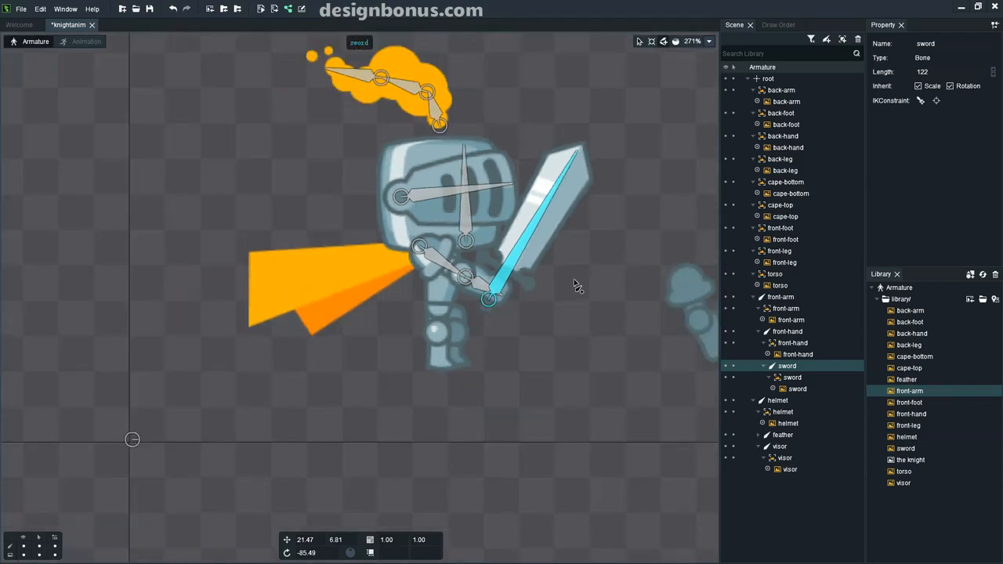
# Draw a length-45 torso bone up through the body, bound to the torso image.
pyautogui.click(641, 40)
pyautogui.scroll(3, 451, 305)
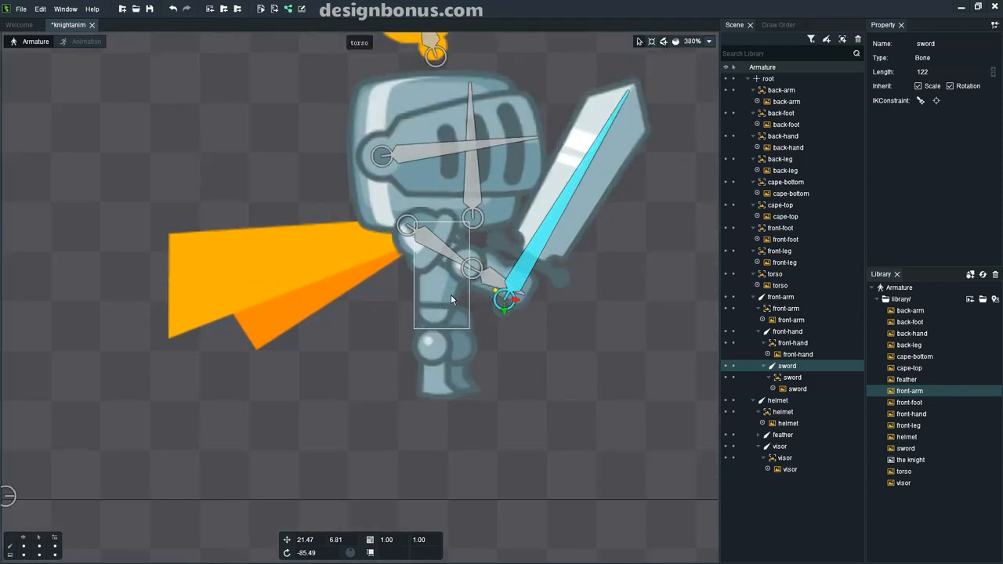
pyautogui.click(448, 294)
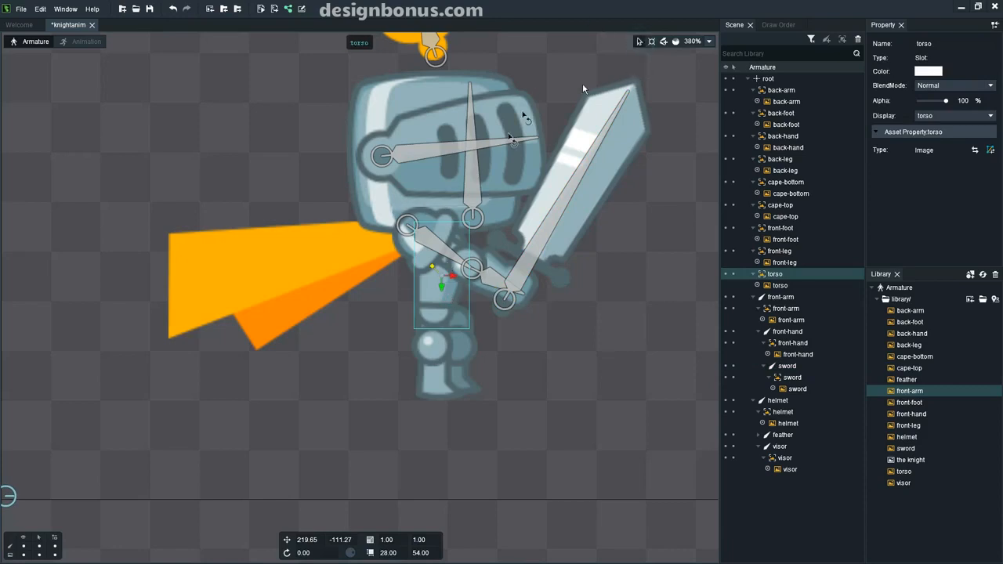
pyautogui.click(661, 44)
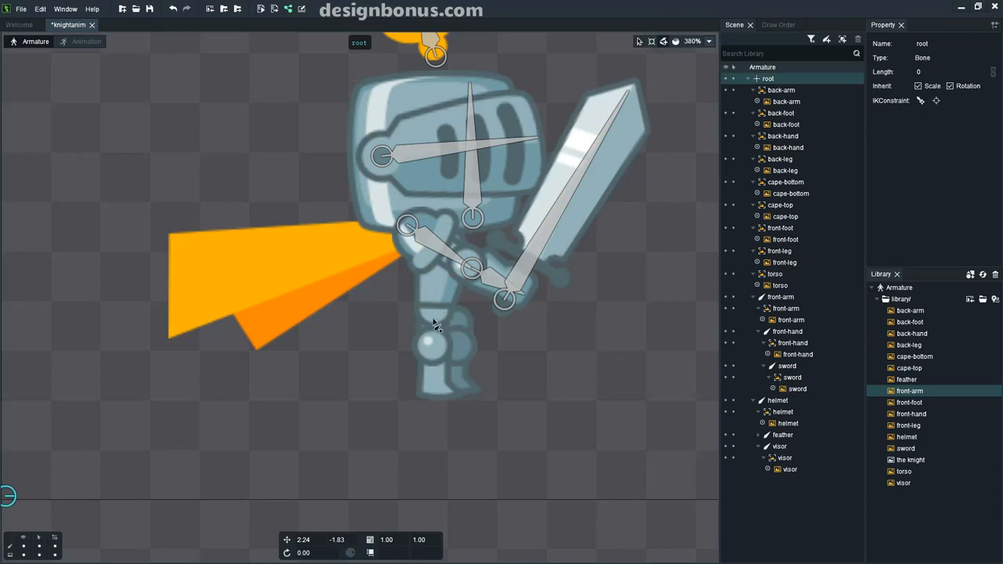
pyautogui.moveTo(432, 317); pyautogui.dragTo(445, 233)
pyautogui.click(521, 330)
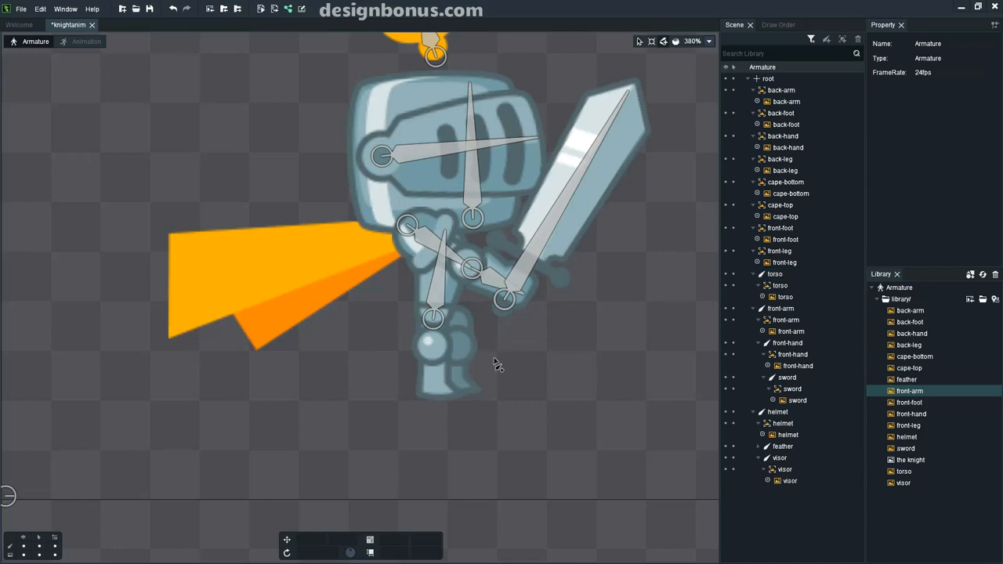
pyautogui.click(642, 42)
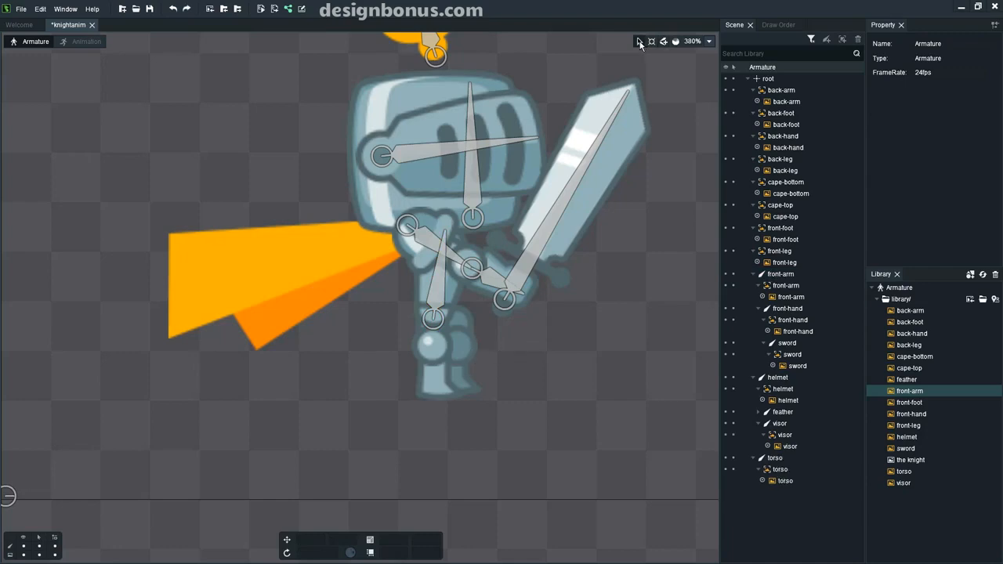
pyautogui.click(324, 229)
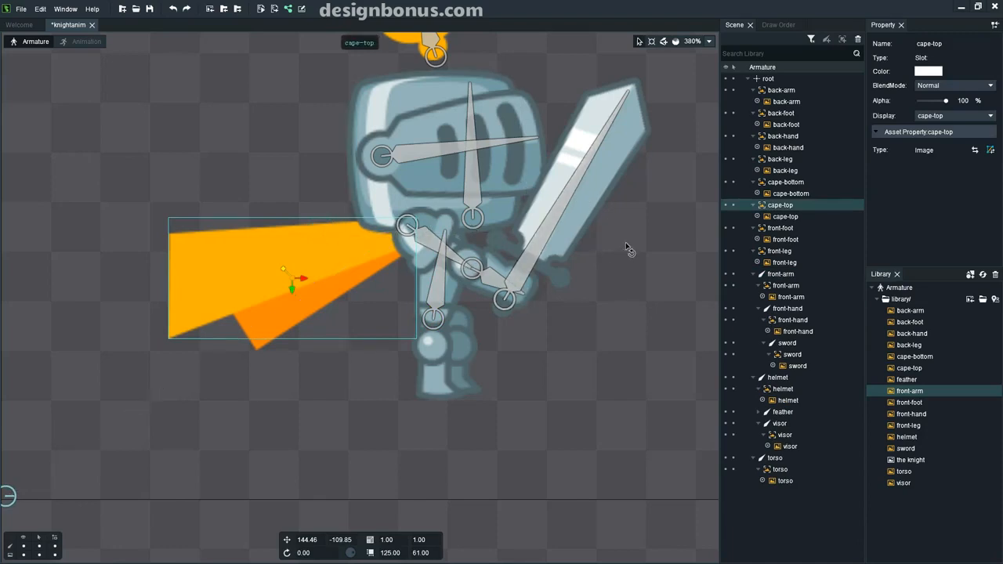
# Build the cape-top bone chain along the upper cape from shoulder to tip.
pyautogui.click(664, 44)
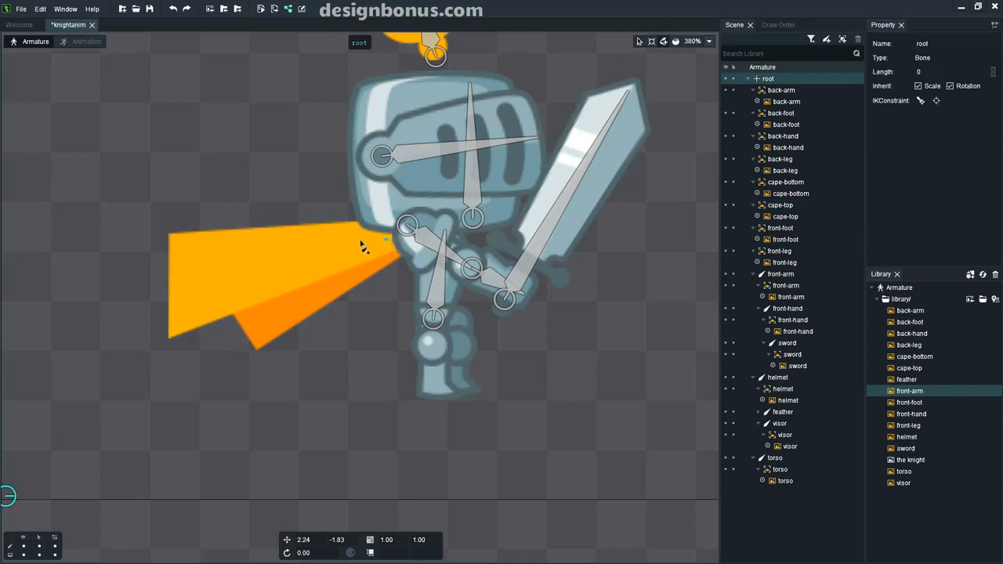
pyautogui.moveTo(386, 240); pyautogui.dragTo(348, 247)
pyautogui.click(333, 248)
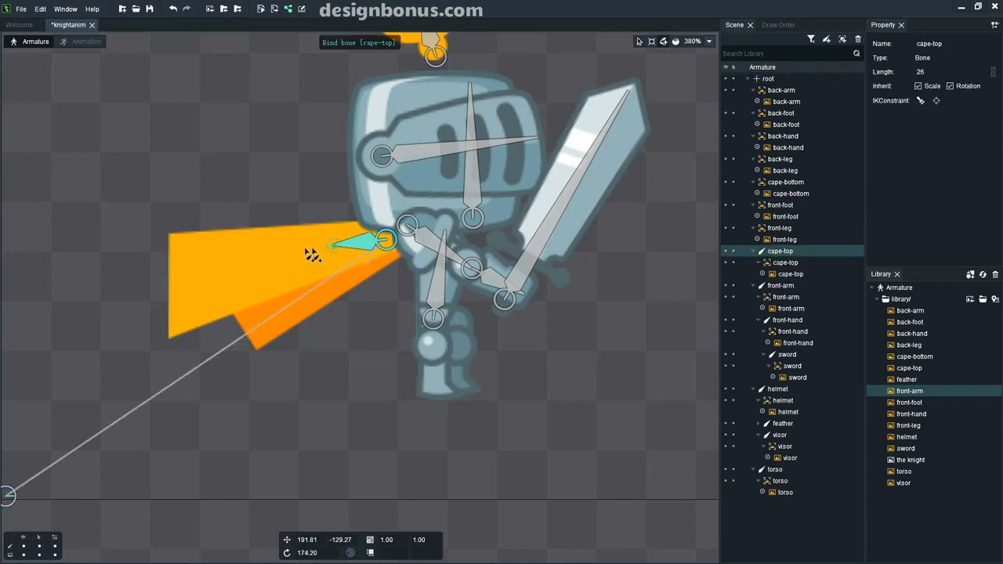
pyautogui.click(284, 260)
pyautogui.moveTo(281, 254); pyautogui.dragTo(227, 265)
pyautogui.click(223, 266)
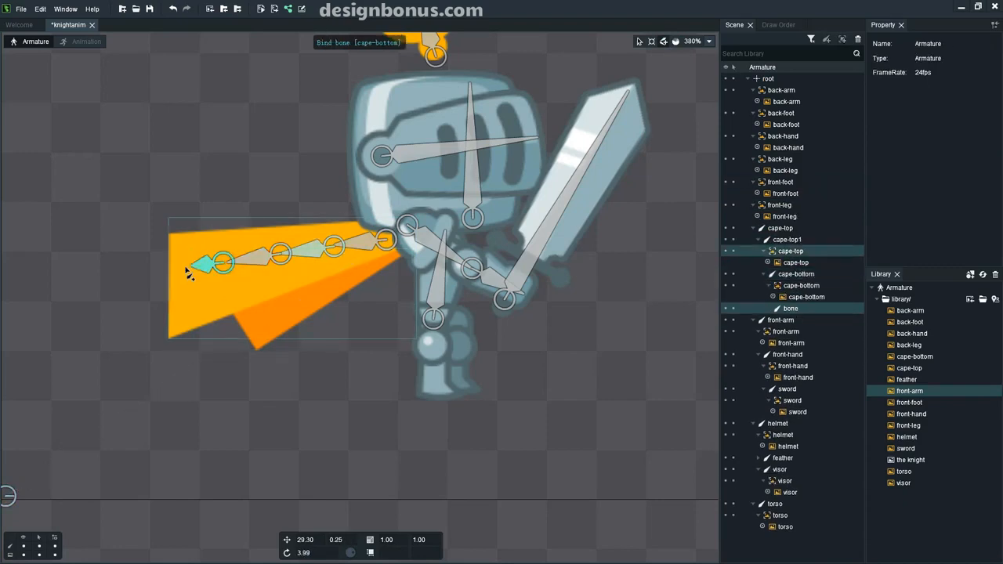
pyautogui.click(178, 276)
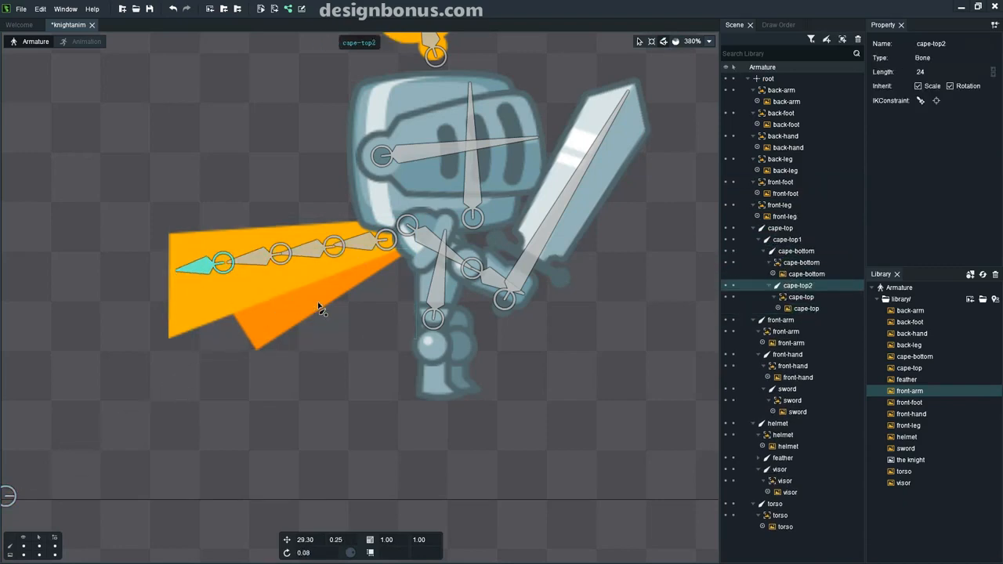
# Select the lower cape piece and drag out its cape-bottom bone chain.
pyautogui.click(636, 43)
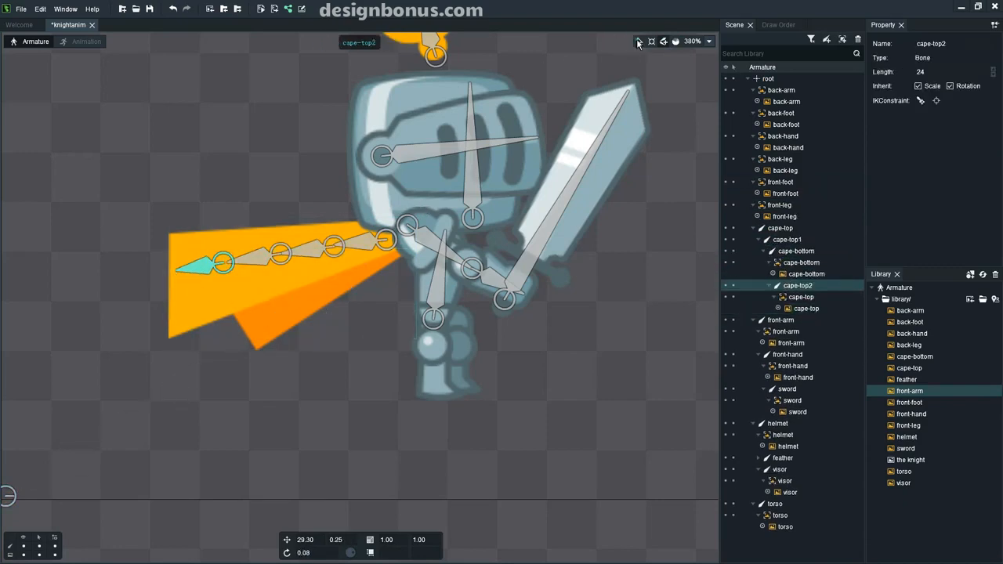
pyautogui.click(293, 309)
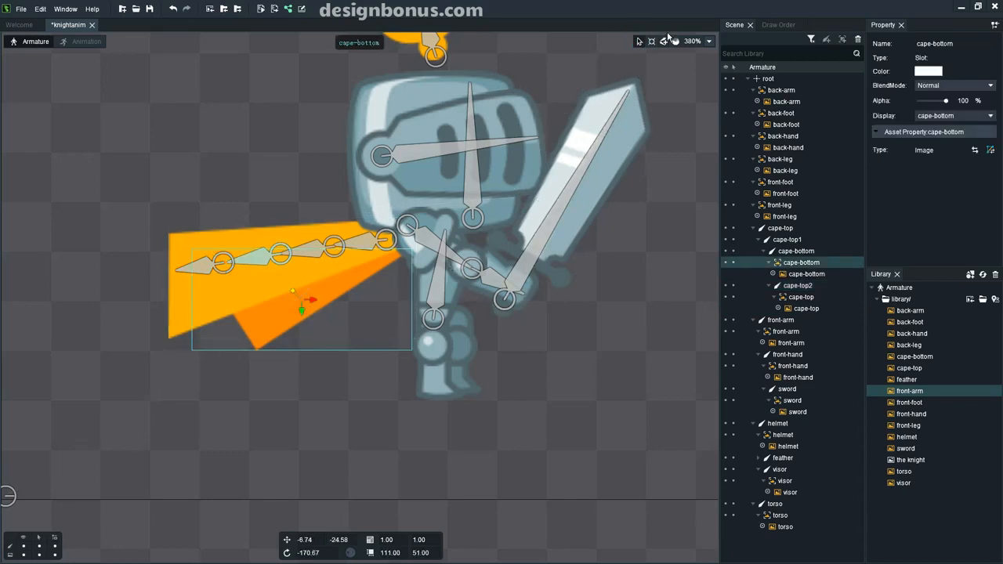
pyautogui.click(663, 43)
pyautogui.moveTo(387, 261); pyautogui.dragTo(243, 348)
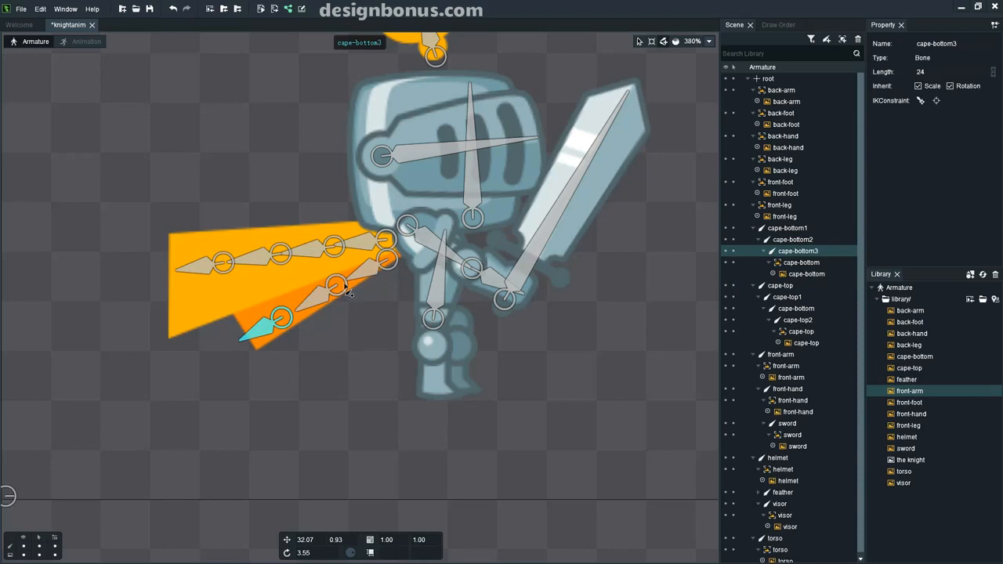
# Move front-leg above the torso in the Draw Order.
pyautogui.click(777, 24)
pyautogui.moveTo(758, 144)
pyautogui.mouseDown()
pyautogui.moveTo(756, 125)
pyautogui.moveTo(760, 140)
pyautogui.mouseUp()
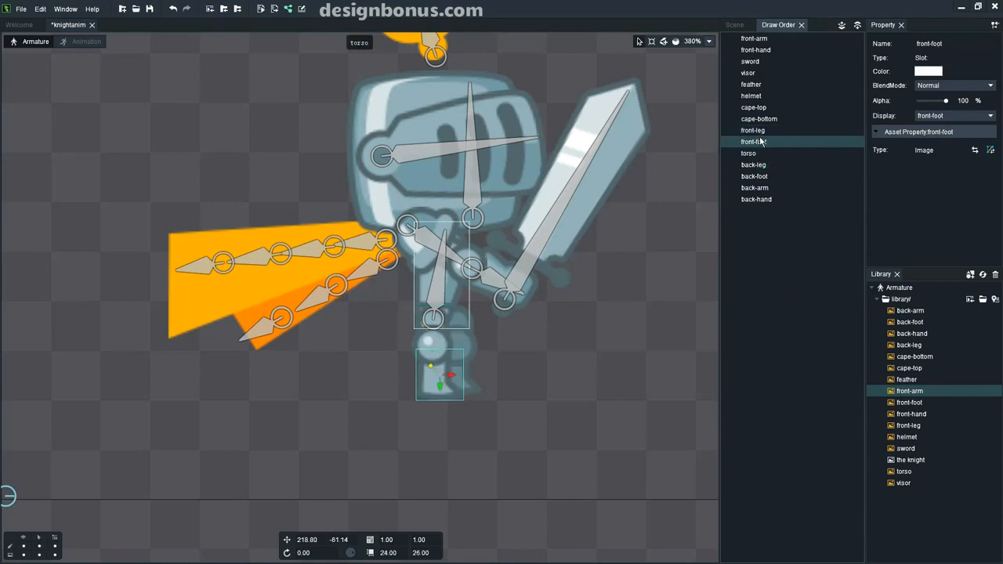
pyautogui.click(733, 25)
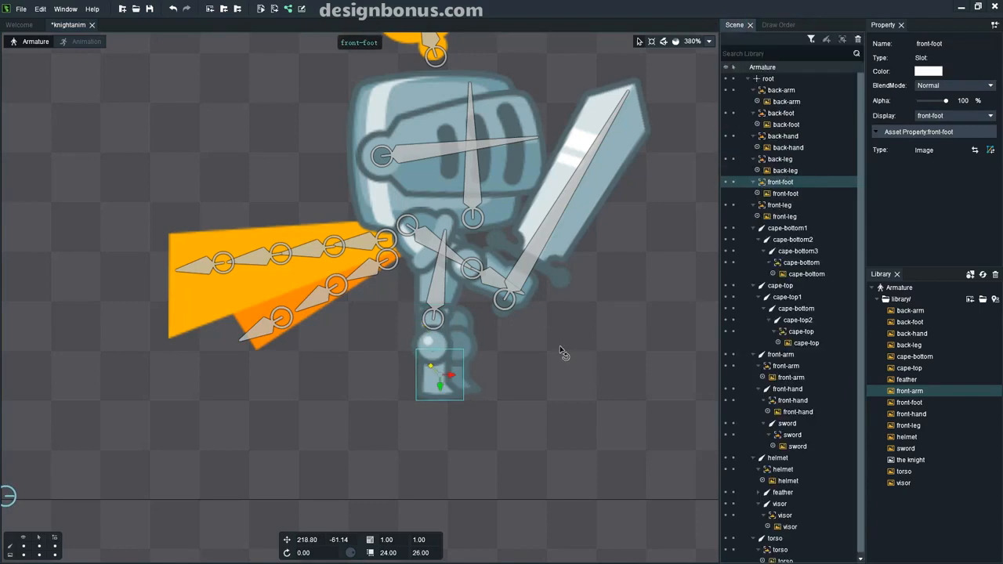
# Draw a bone down the front leg, undoing a misplaced back-leg bone.
pyautogui.scroll(3, 562, 353)
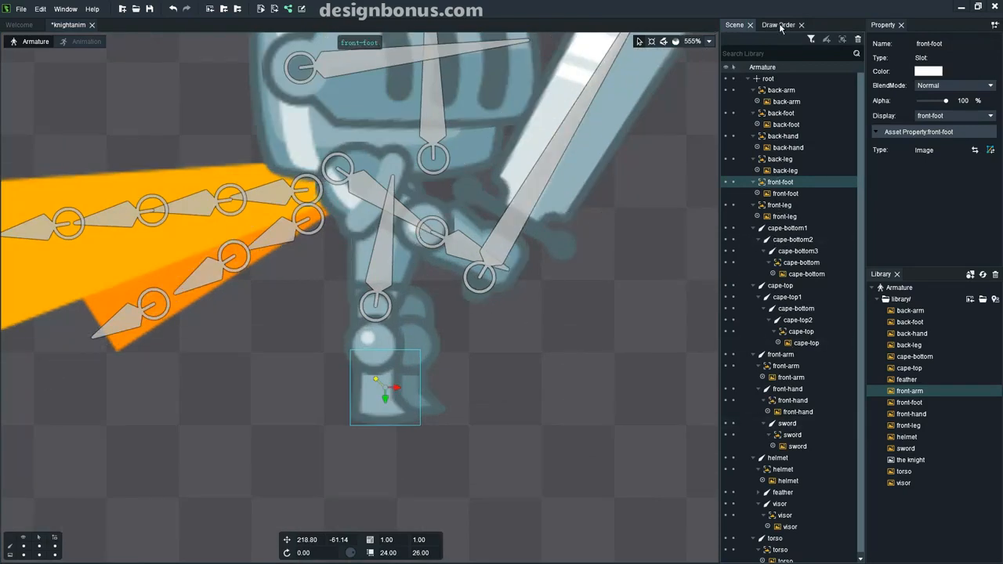
pyautogui.click(354, 308)
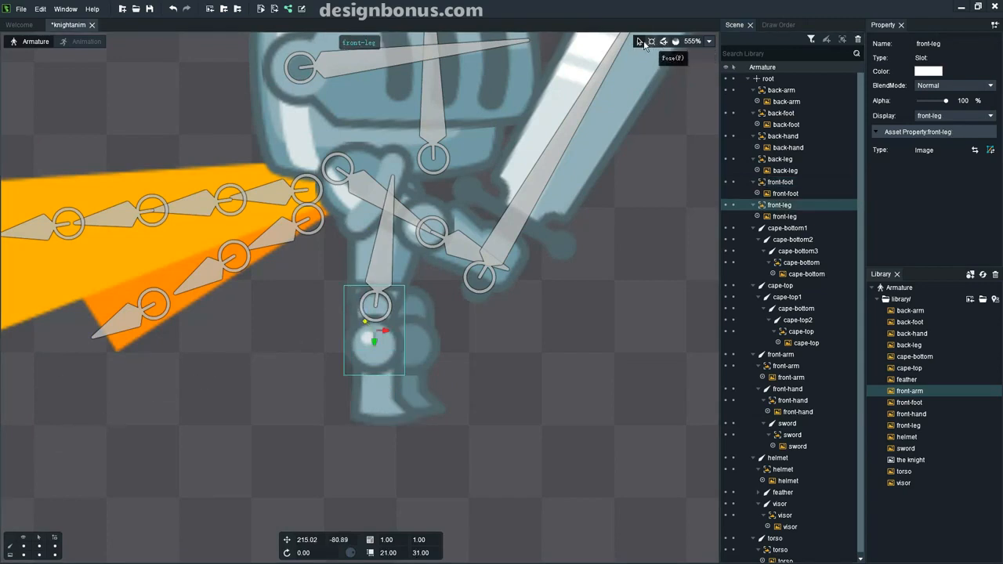
pyautogui.click(664, 42)
pyautogui.moveTo(395, 306); pyautogui.dragTo(375, 421)
pyautogui.moveTo(418, 302); pyautogui.dragTo(417, 363)
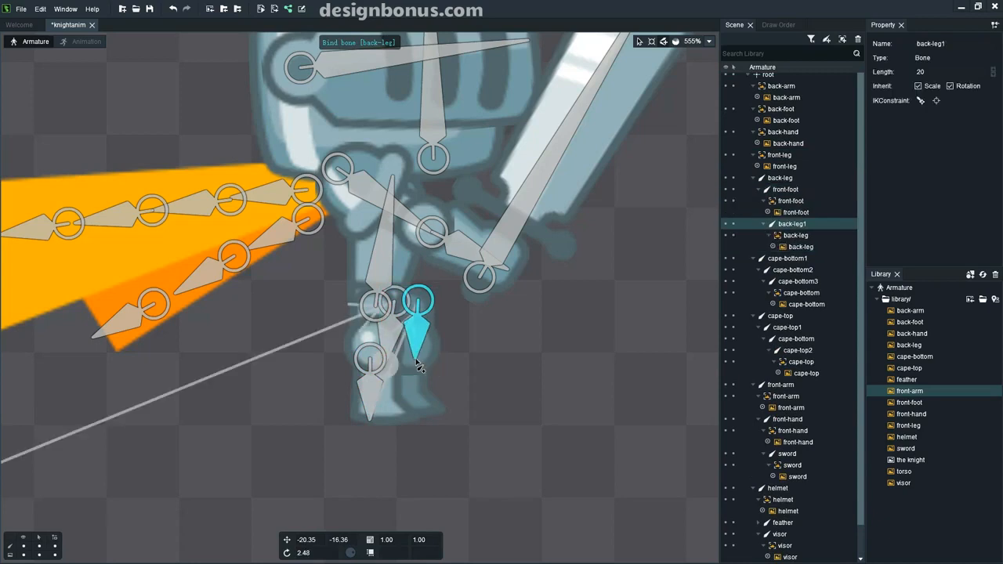
pyautogui.hotkey('ctrl', 'z')
# Shift the back-leg and back-foot images right and down, then draw the back-leg bones.
pyautogui.click(640, 41)
pyautogui.click(426, 320)
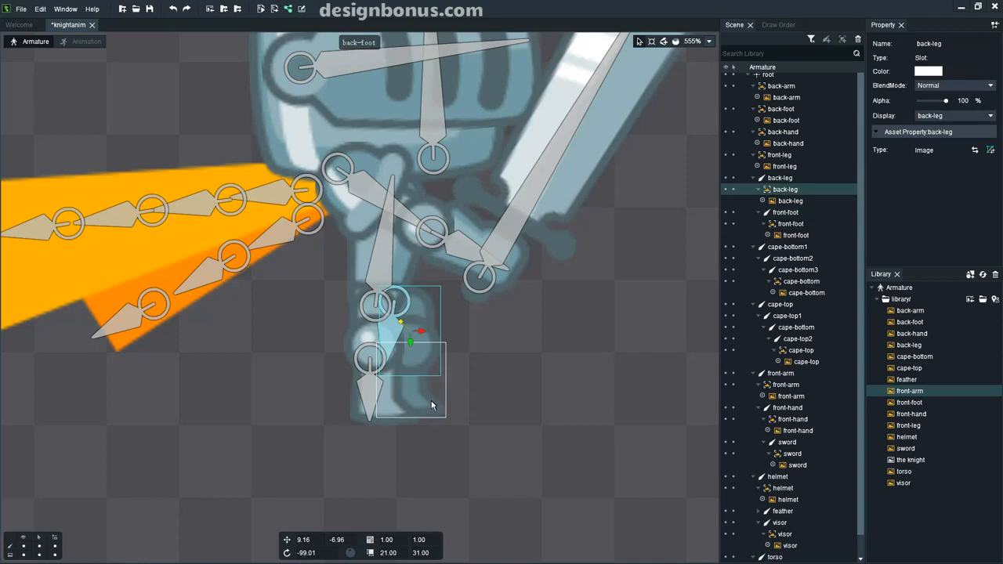
pyautogui.keyDown('ctrl'); pyautogui.click(422, 314); pyautogui.keyUp('ctrl')
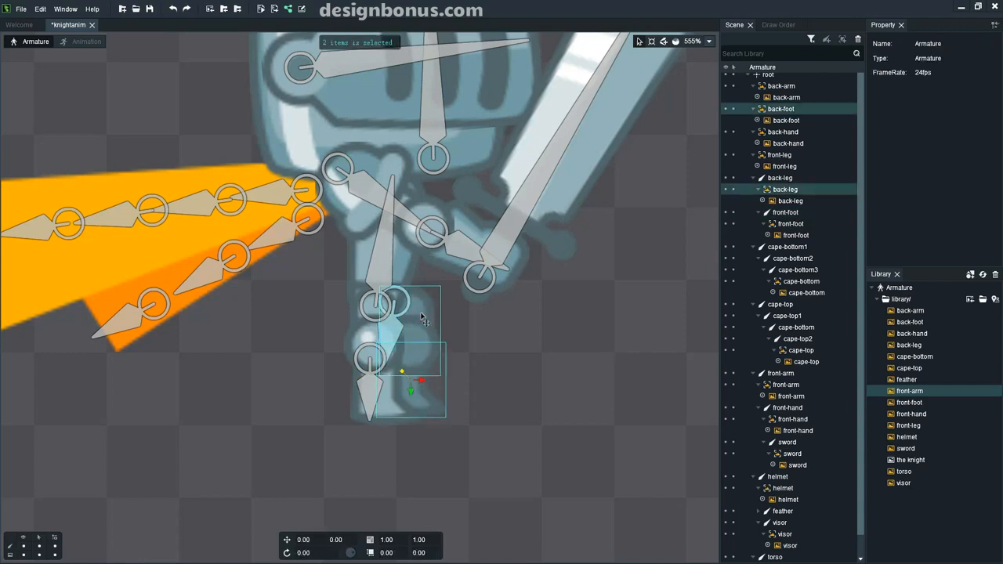
pyautogui.moveTo(423, 315); pyautogui.dragTo(473, 339)
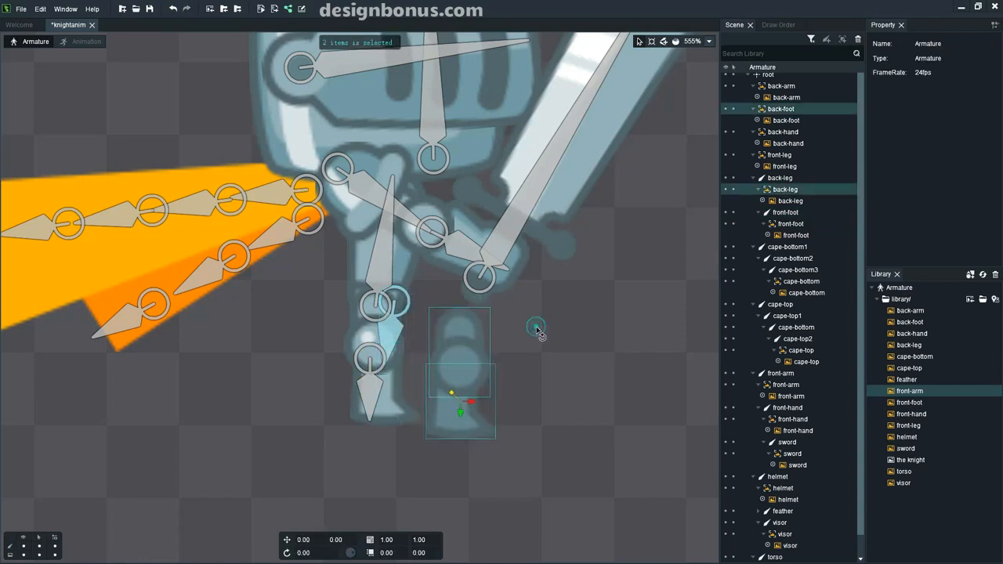
pyautogui.click(537, 329)
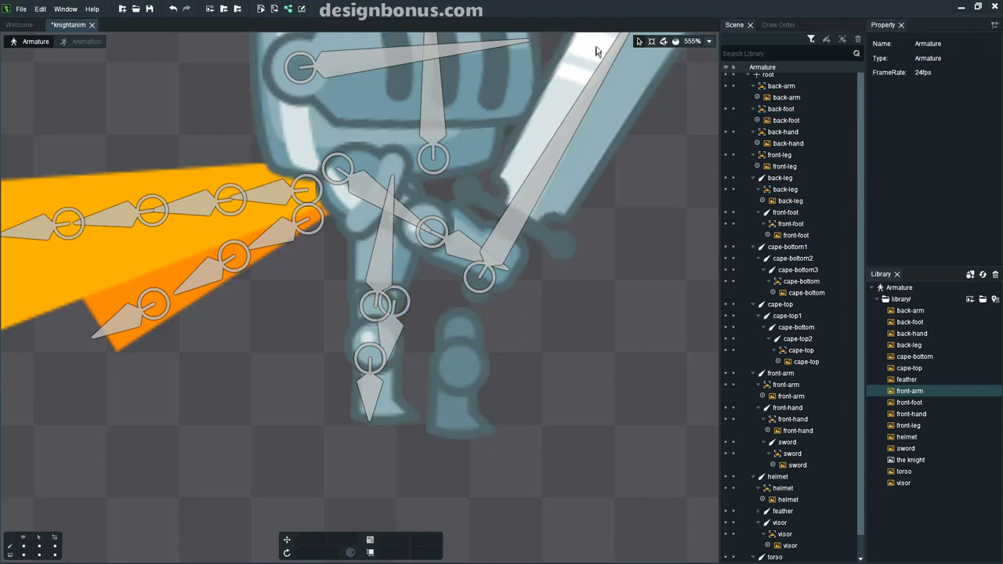
pyautogui.click(663, 41)
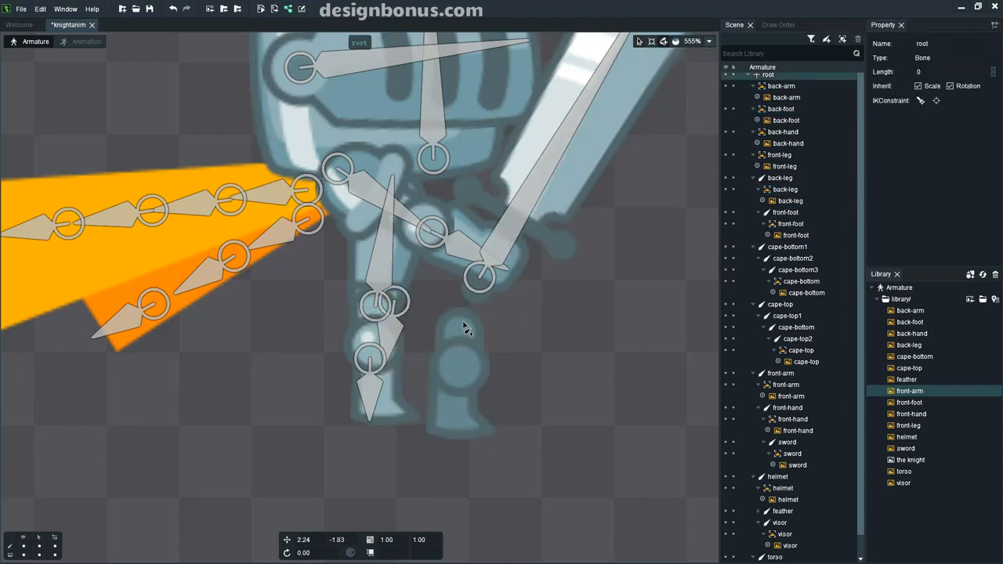
pyautogui.moveTo(463, 322); pyautogui.dragTo(455, 441)
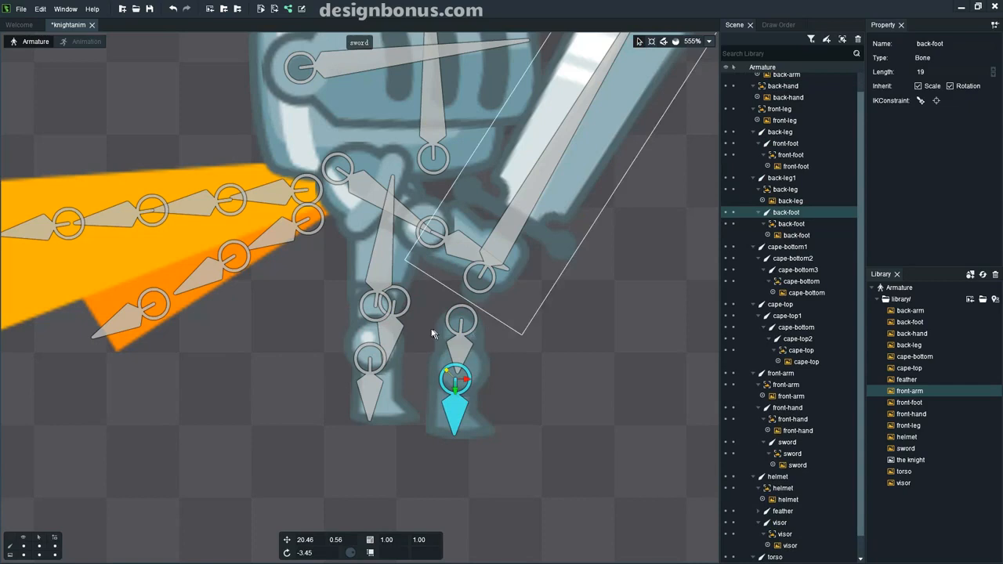
# Nudge the back-leg bone left and the front-foot bone right, twice each, to fit the legs.
pyautogui.click(389, 323)
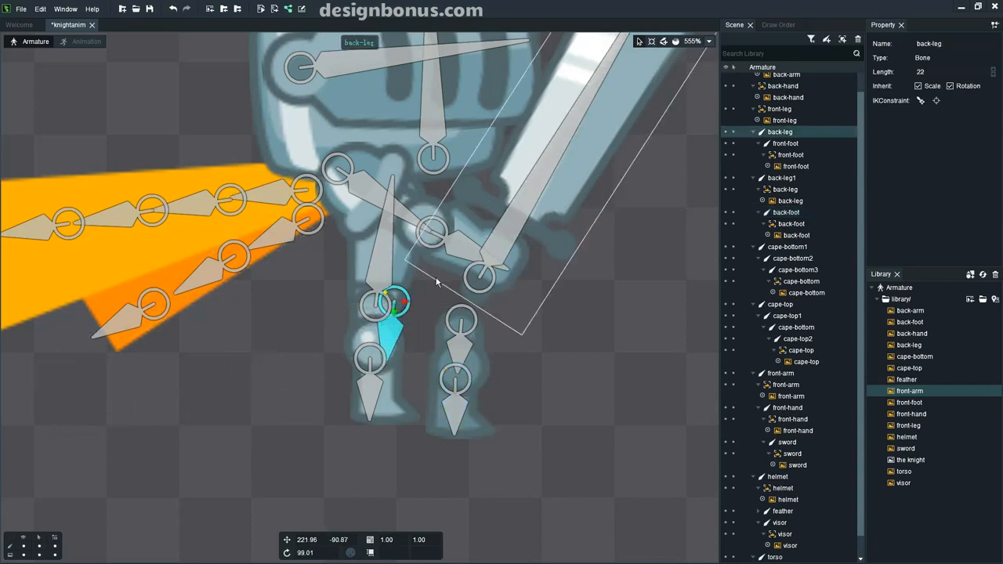
pyautogui.moveTo(402, 302); pyautogui.dragTo(394, 306)
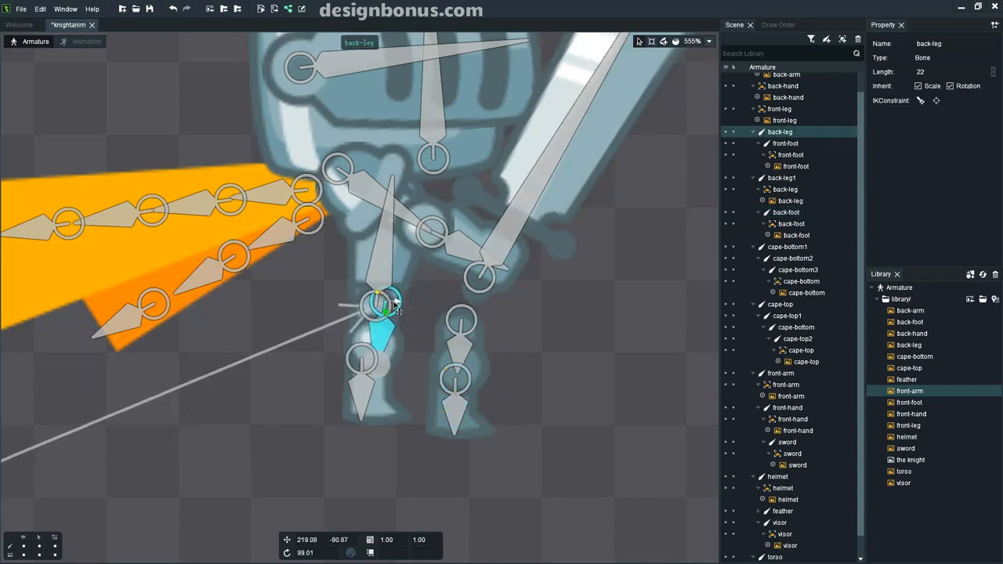
pyautogui.click(362, 370)
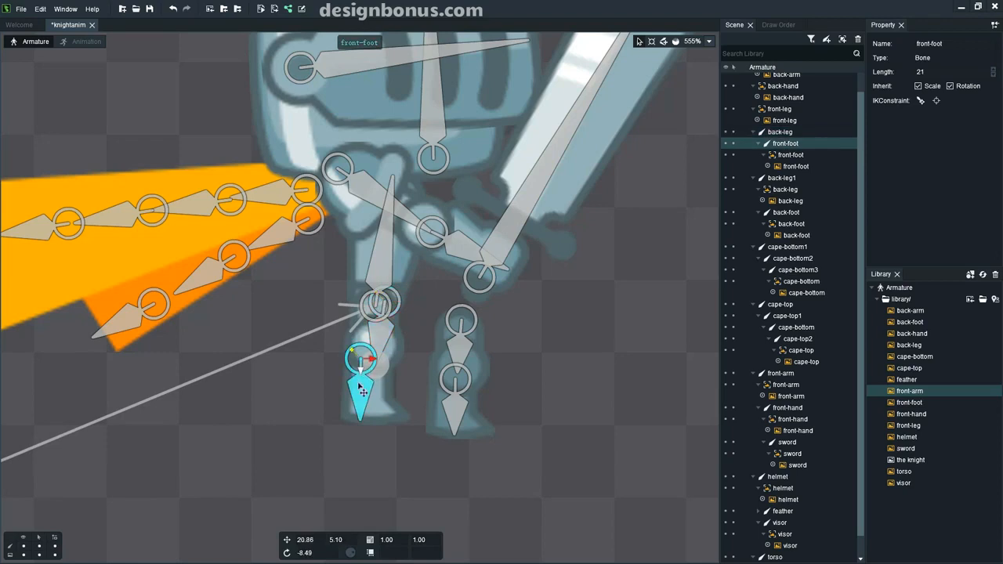
pyautogui.moveTo(380, 362); pyautogui.dragTo(385, 361)
pyautogui.click(384, 333)
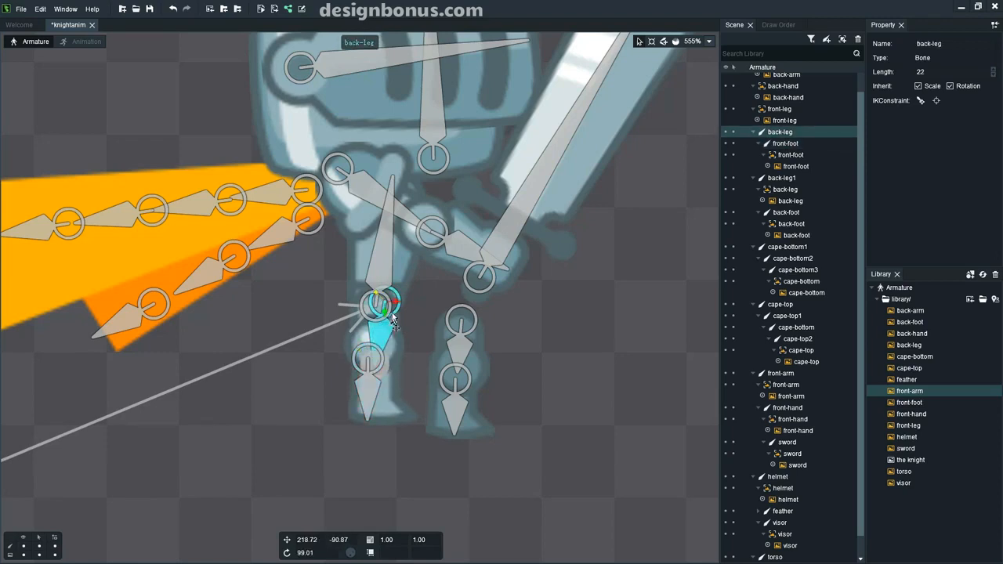
pyautogui.moveTo(397, 304); pyautogui.dragTo(387, 304)
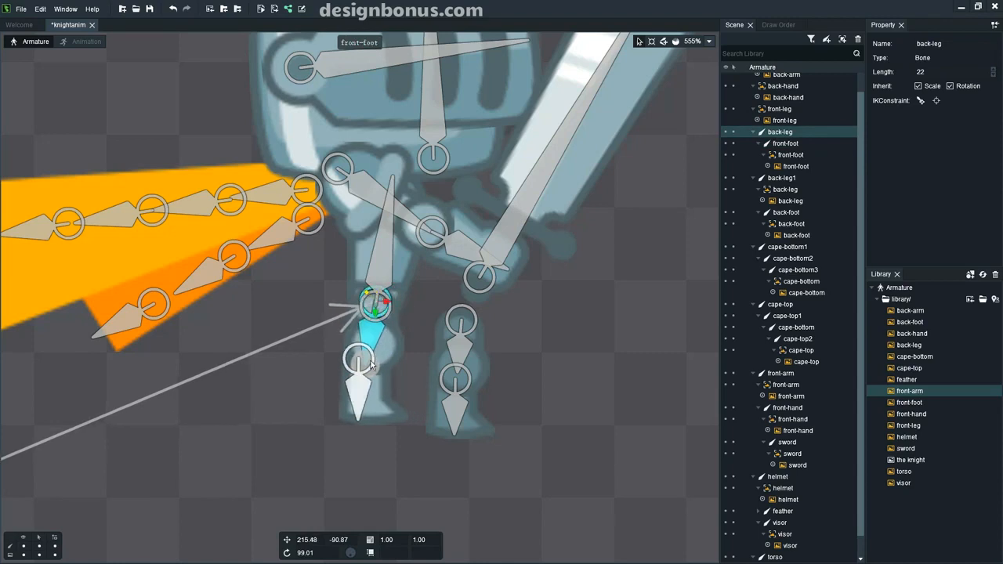
pyautogui.click(373, 369)
pyautogui.moveTo(378, 362); pyautogui.dragTo(386, 363)
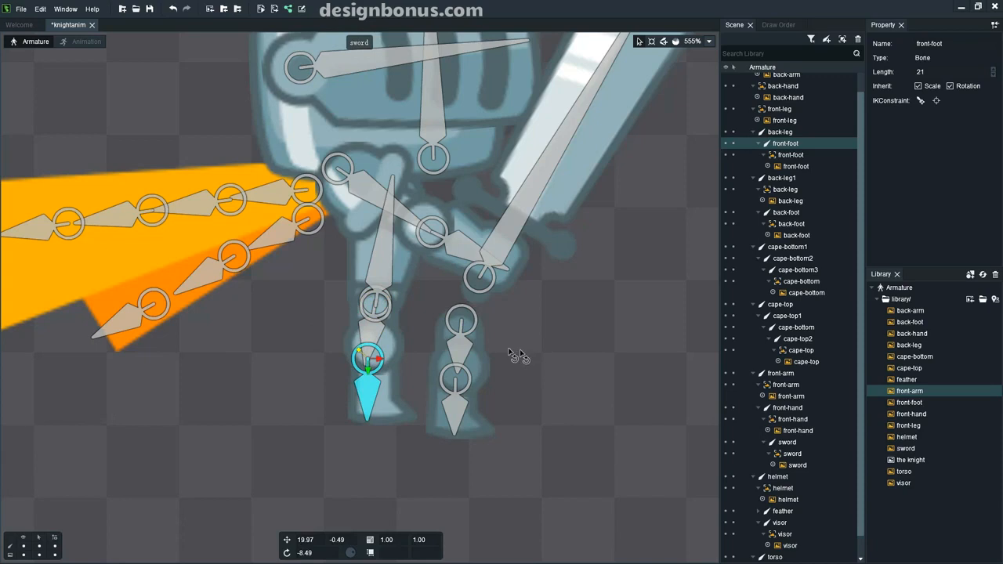
# Move the back-leg1 bone left onto the leg, to 228.13, -92.79.
pyautogui.click(466, 325)
pyautogui.moveTo(467, 326); pyautogui.dragTo(412, 301)
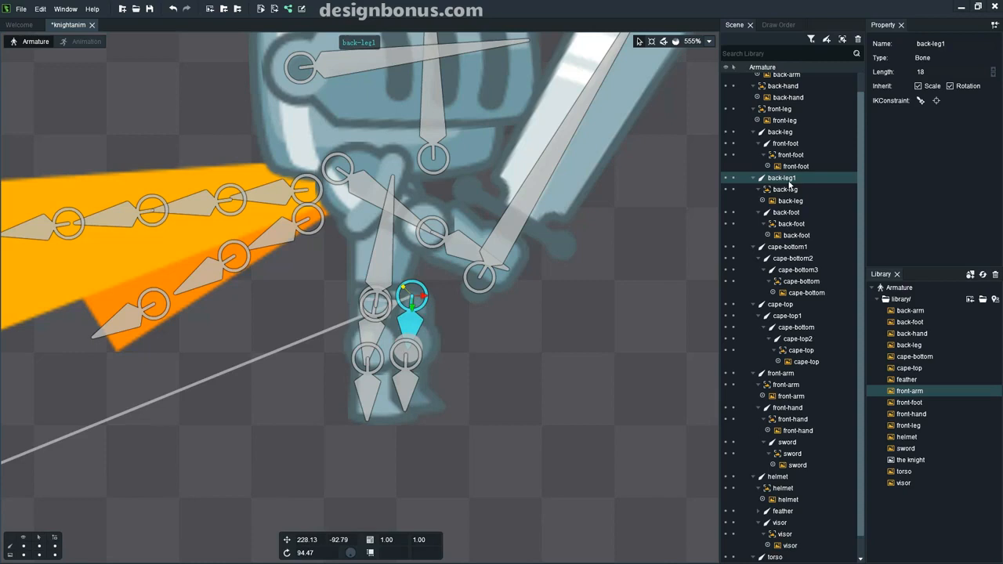
pyautogui.scroll(-3, 552, 307)
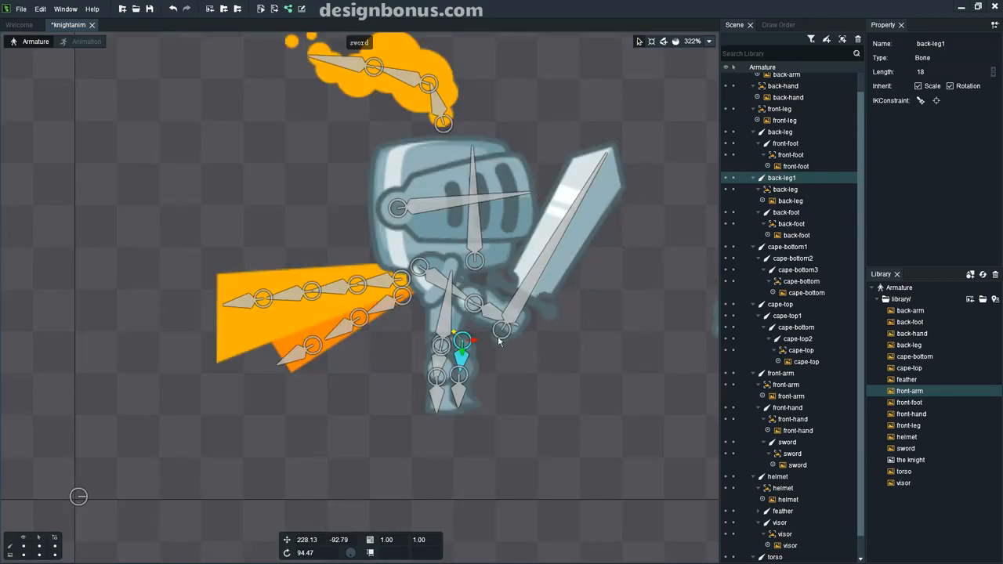
# Draw a back-hand bone down the detached back arm image.
pyautogui.moveTo(570, 361); pyautogui.dragTo(414, 356)
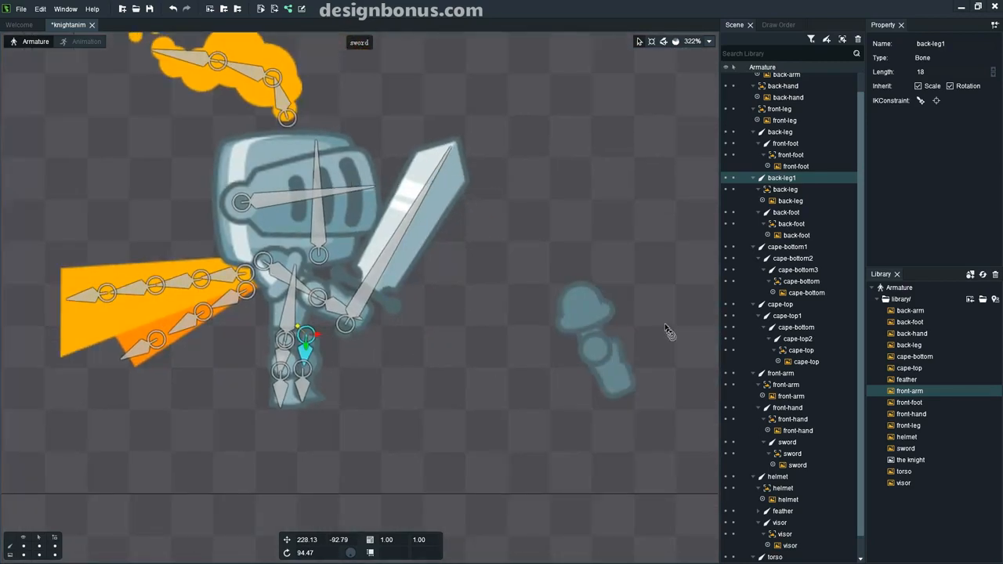
pyautogui.click(587, 311)
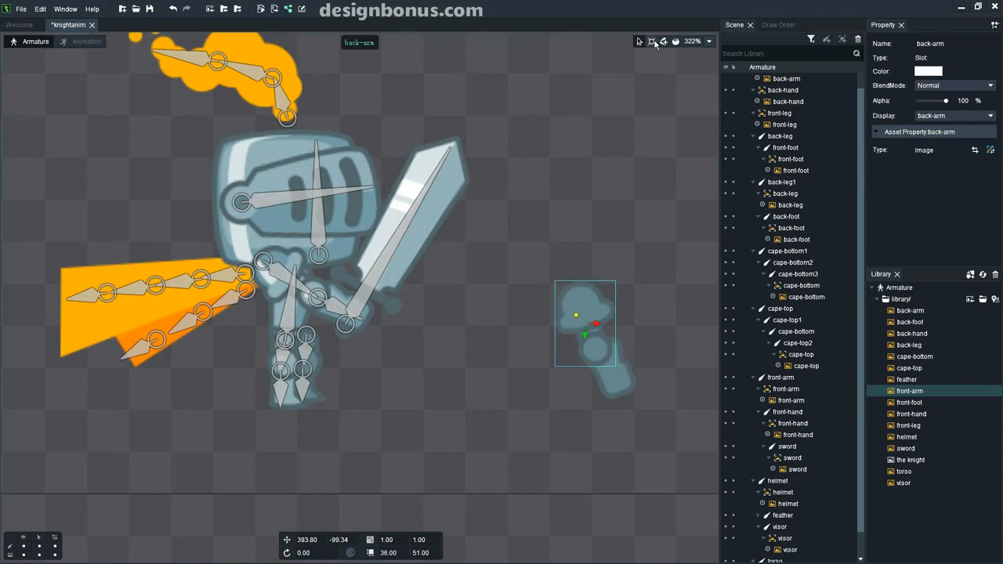
pyautogui.click(662, 41)
pyautogui.moveTo(577, 289)
pyautogui.mouseDown()
pyautogui.moveTo(595, 355)
pyautogui.moveTo(624, 395)
pyautogui.mouseUp()
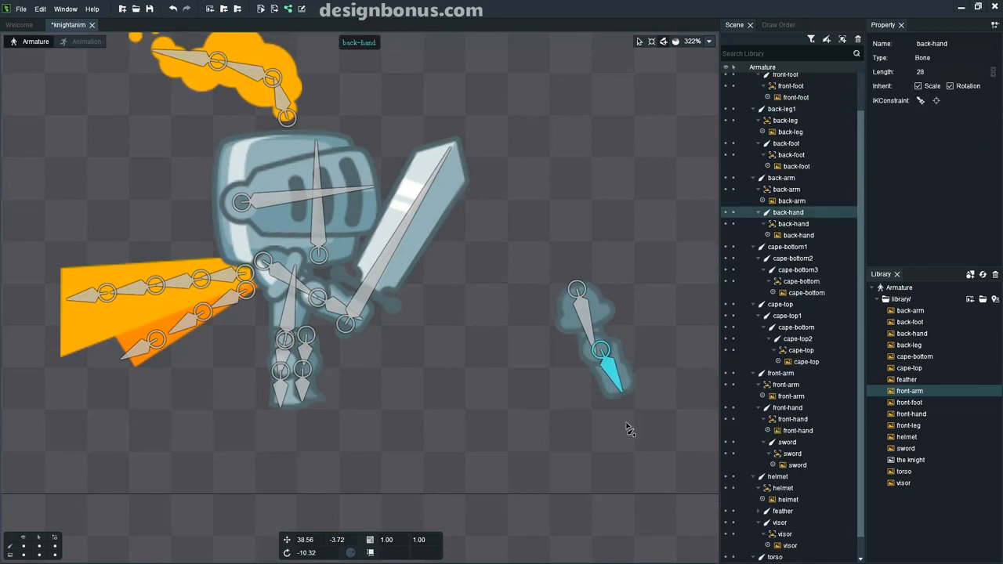
pyautogui.click(626, 421)
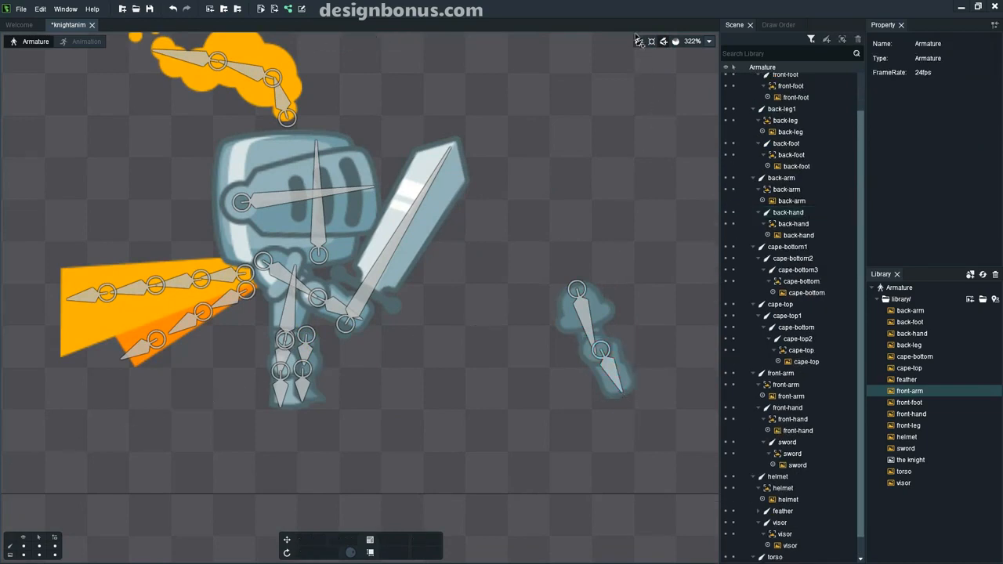
# Drag the back-arm bone onto the knight's shoulder at 213.03, -138.35.
pyautogui.click(583, 310)
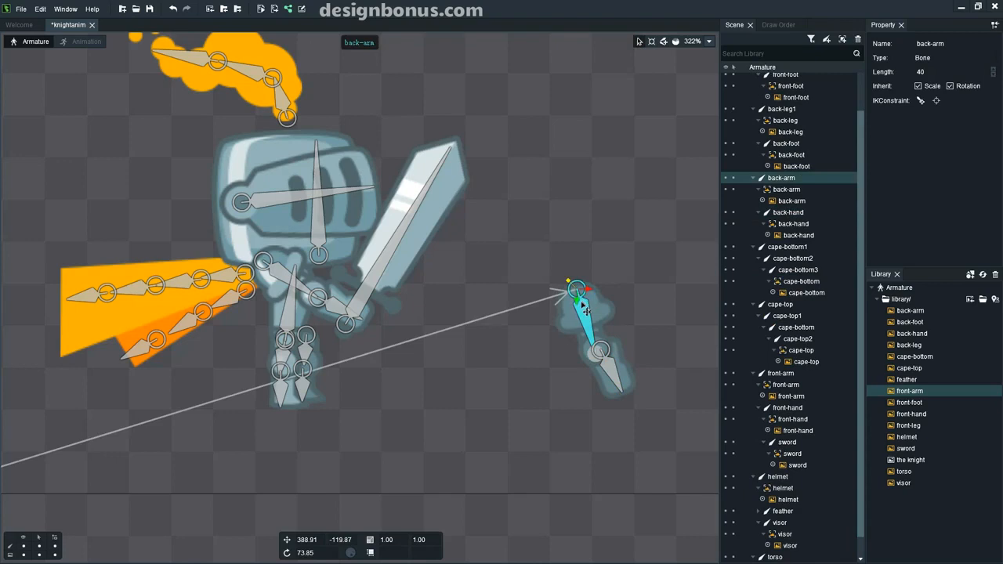
pyautogui.moveTo(581, 292); pyautogui.dragTo(287, 267)
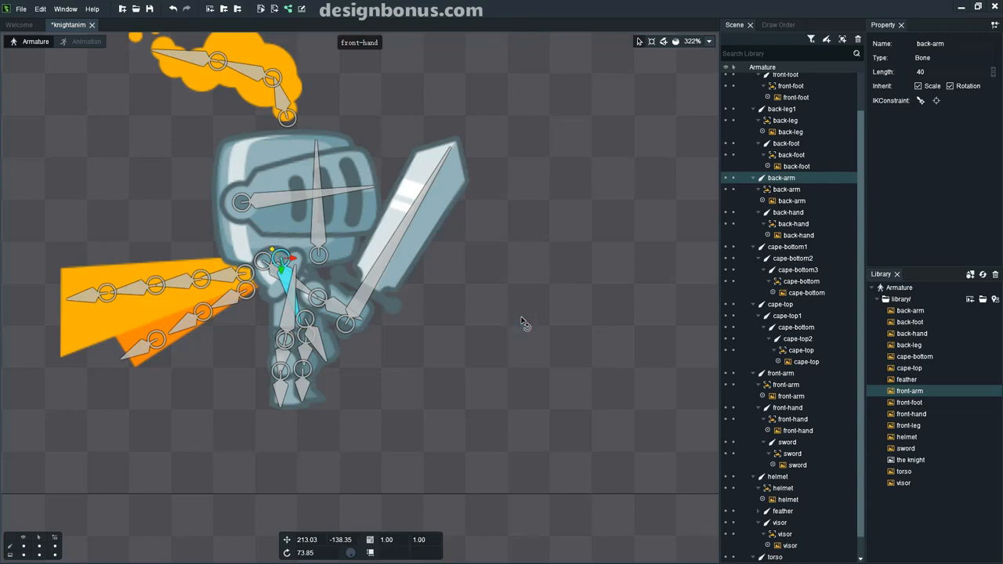
pyautogui.scroll(-1, 513, 319)
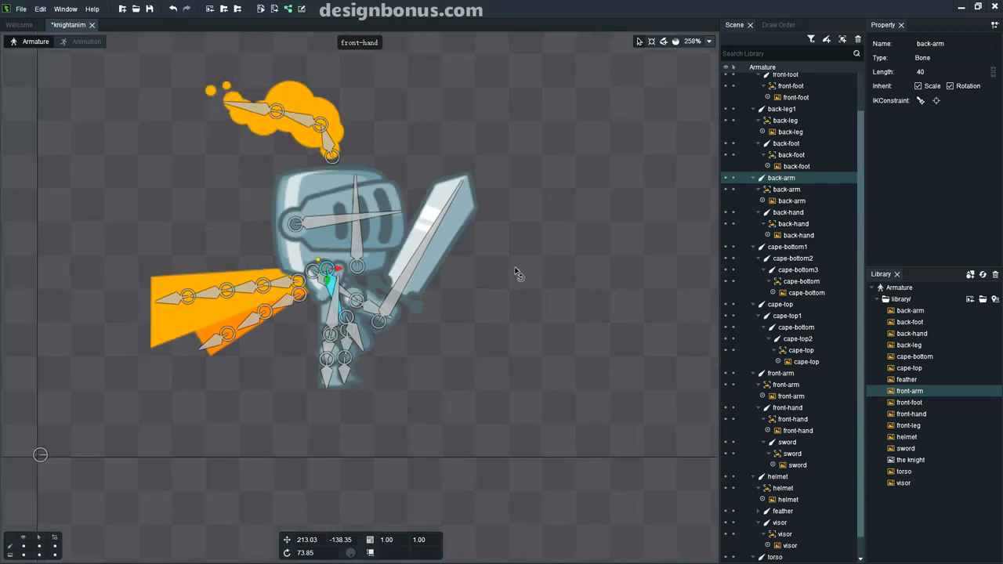
pyautogui.hotkey('ctrl', 'h')
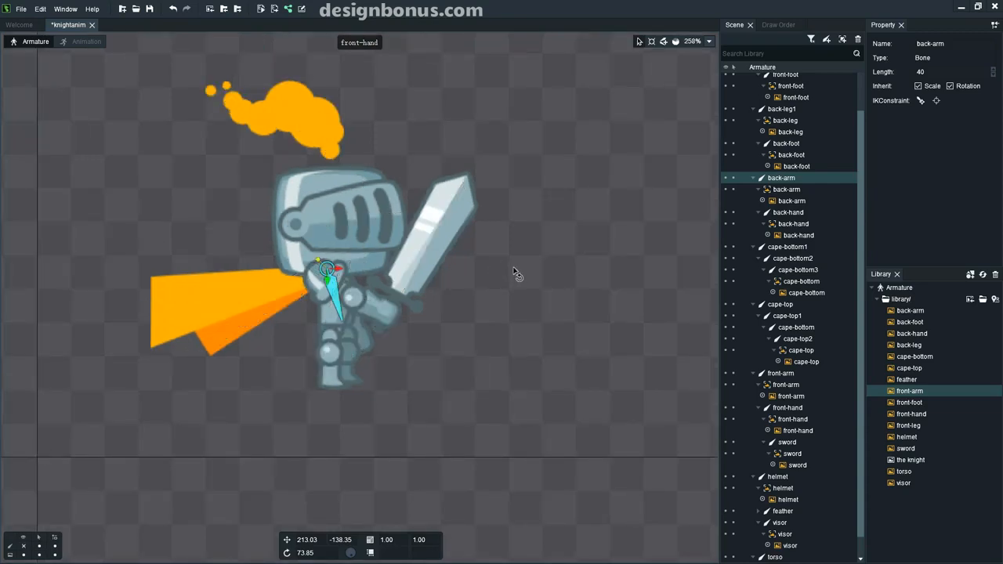
pyautogui.click(515, 272)
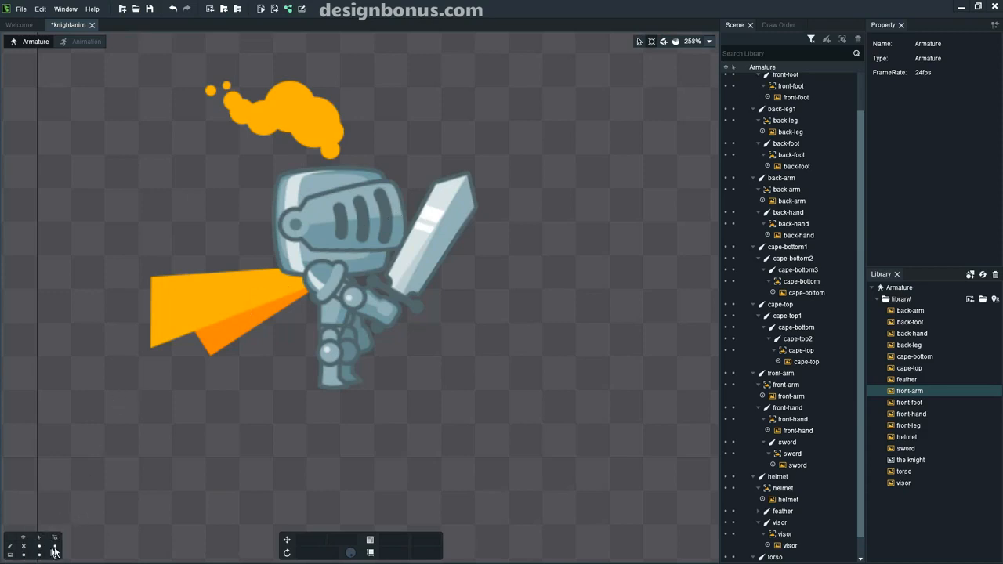
pyautogui.click(23, 545)
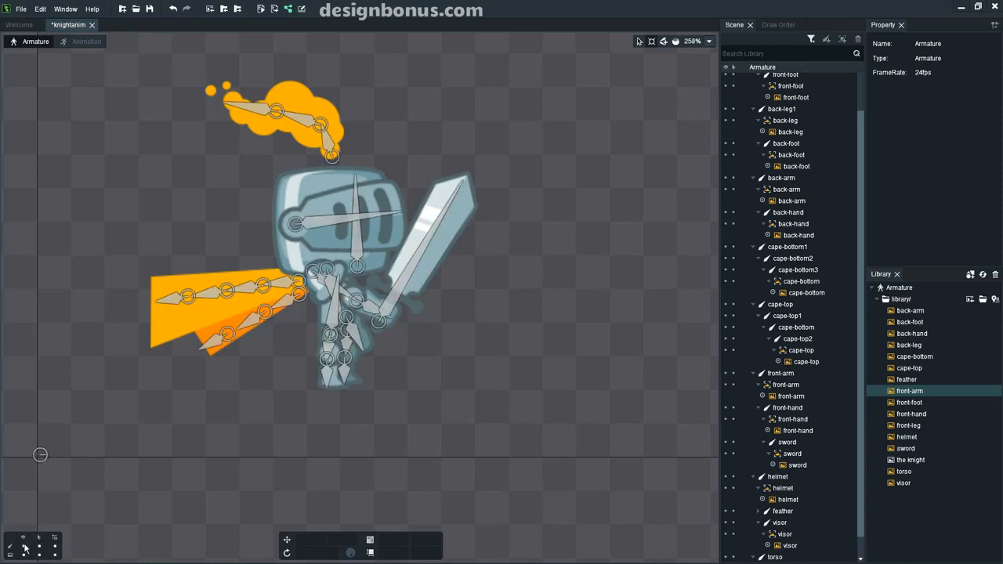
# Rotate the sword and front hand until the sword stands upright, then swing the front arm.
pyautogui.click(397, 206)
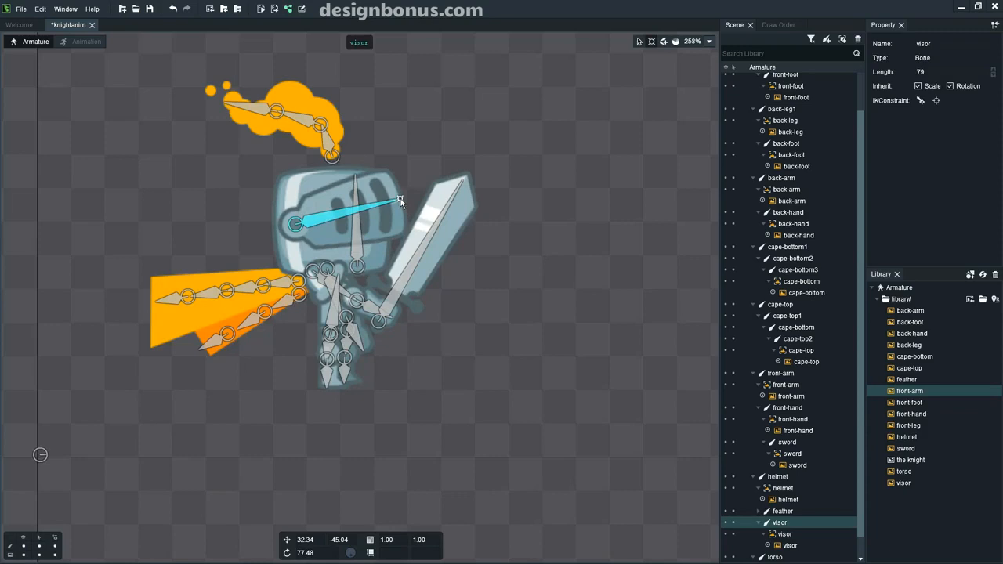
pyautogui.click(439, 225)
pyautogui.moveTo(463, 183); pyautogui.dragTo(450, 173)
pyautogui.moveTo(371, 313); pyautogui.dragTo(405, 298)
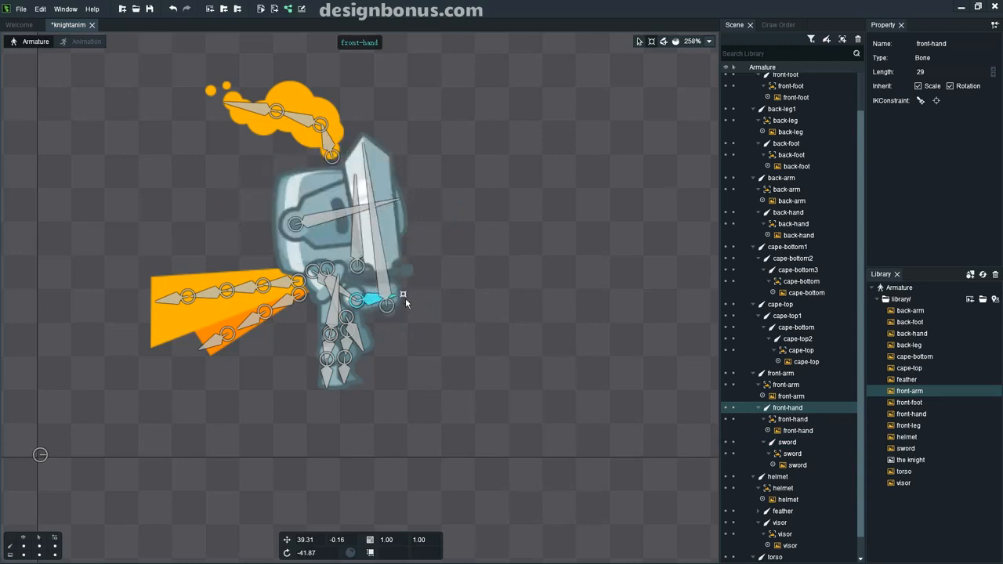
pyautogui.click(322, 279)
pyautogui.moveTo(360, 303); pyautogui.dragTo(447, 278)
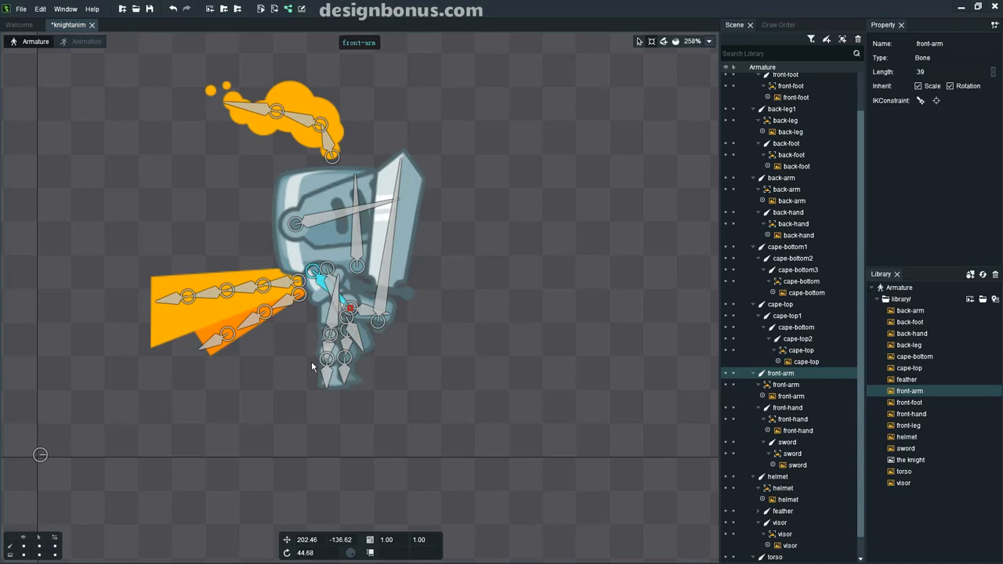
# Tilt the back-foot bone to test it, then select the back-leg1 bone.
pyautogui.scroll(1, 311, 362)
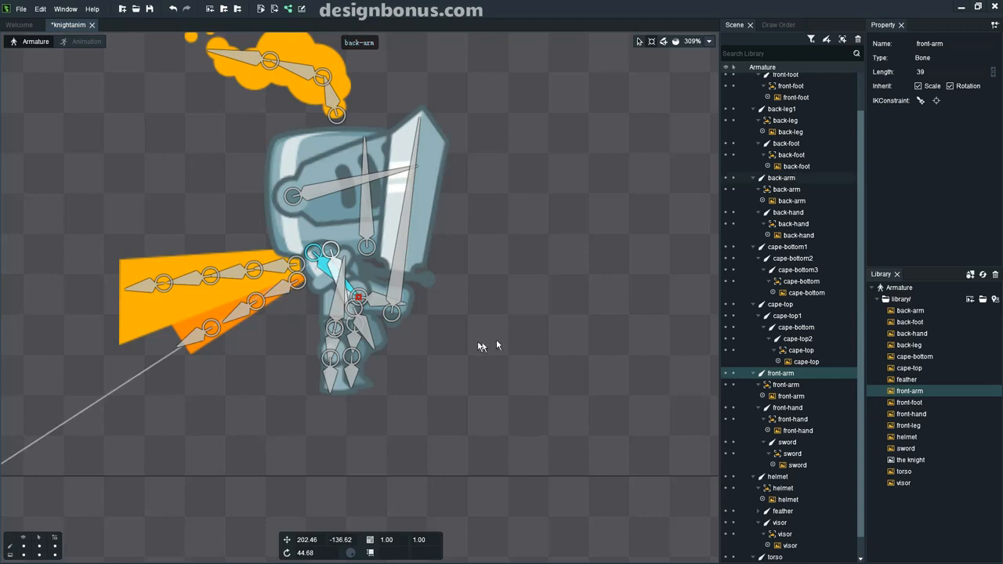
pyautogui.click(370, 340)
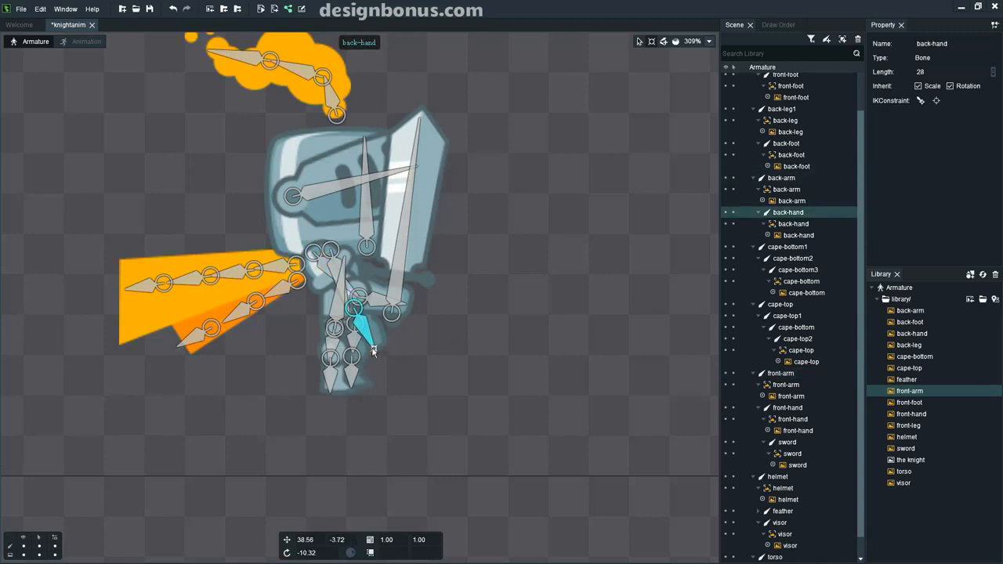
pyautogui.click(354, 375)
pyautogui.moveTo(352, 390); pyautogui.dragTo(307, 344)
pyautogui.click(353, 359)
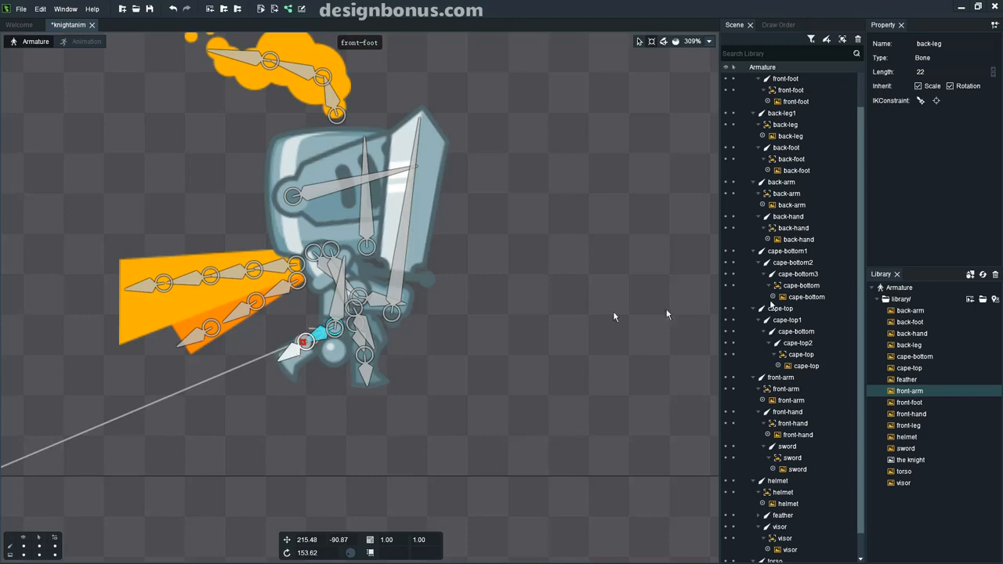
# Drag the front-leg slot onto the back-leg bone in the Scene hierarchy and expand it.
pyautogui.scroll(2, 779, 116)
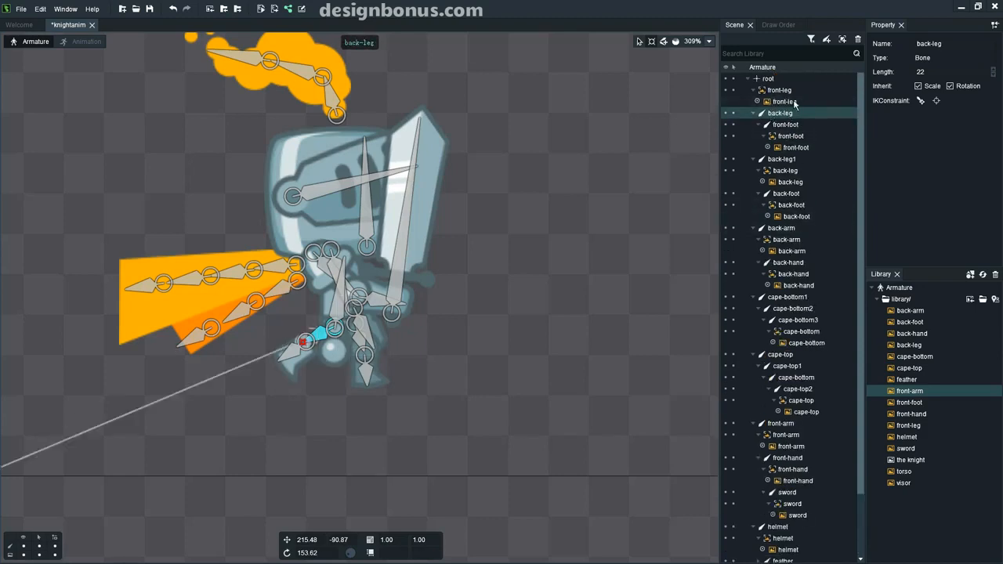
pyautogui.click(754, 91)
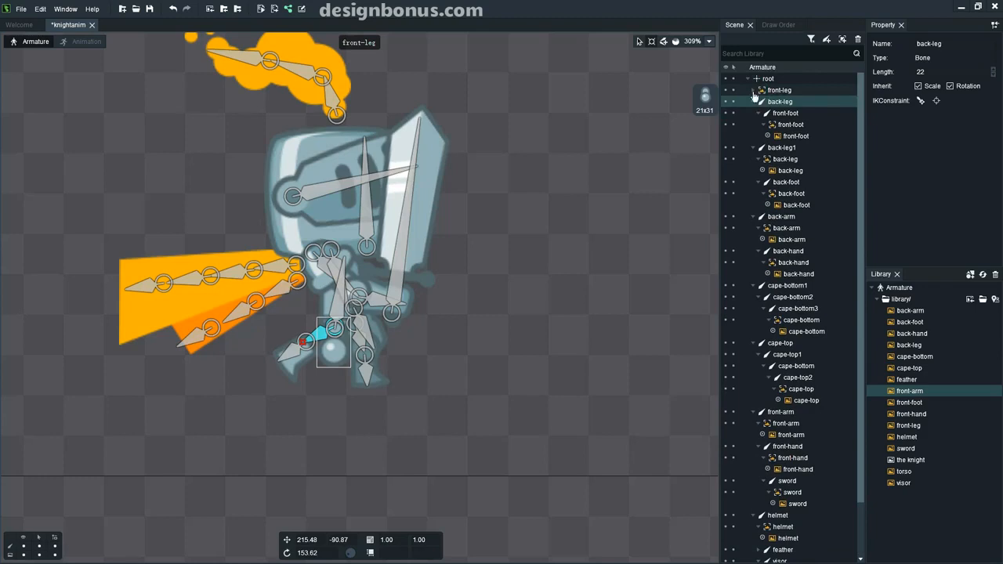
pyautogui.moveTo(748, 91); pyautogui.dragTo(789, 103)
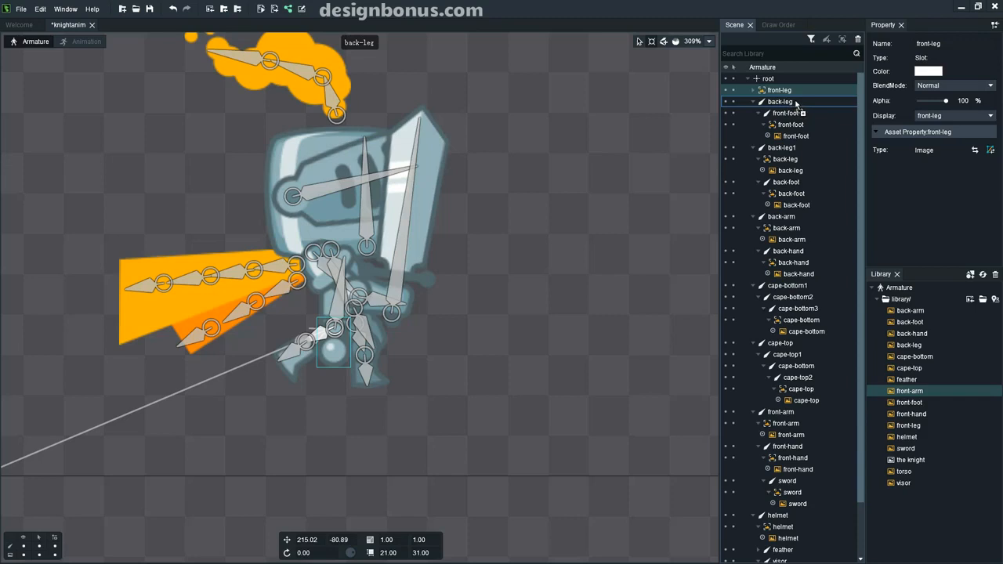
pyautogui.moveTo(796, 103); pyautogui.dragTo(796, 103)
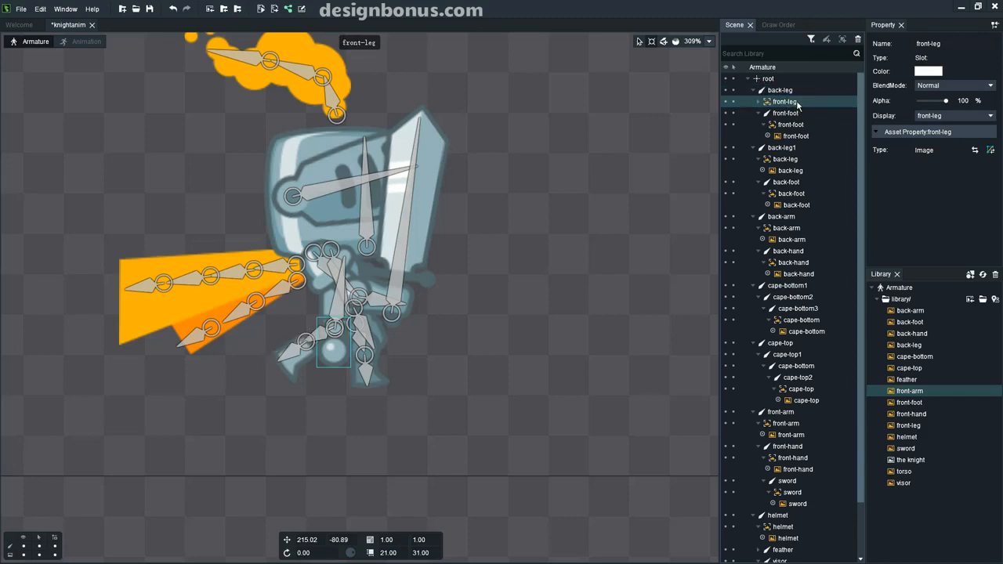
pyautogui.click(757, 102)
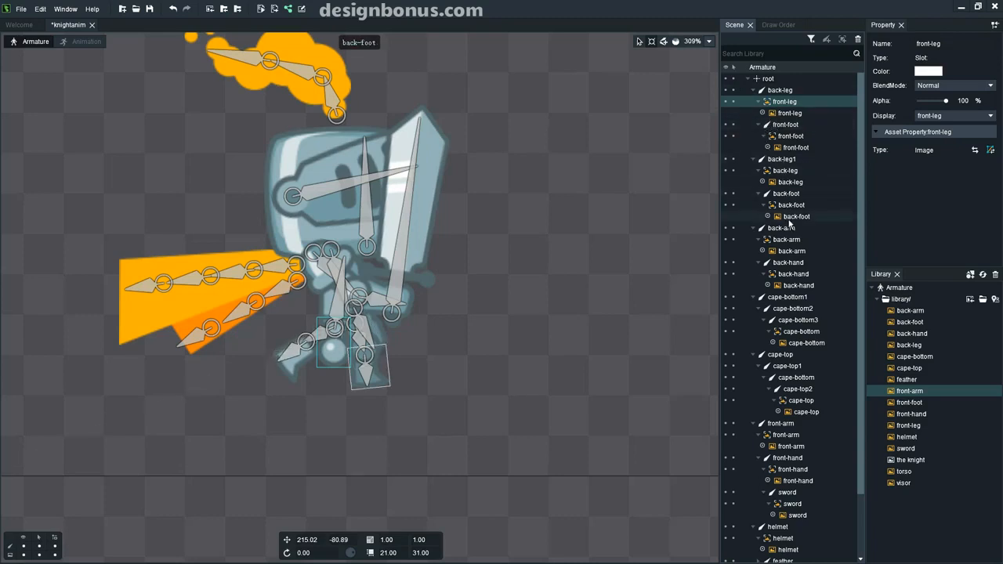
# Rename the back-leg bone holding the front-leg slot to 'front-leg'.
pyautogui.click(790, 91)
pyautogui.rightClick(791, 91)
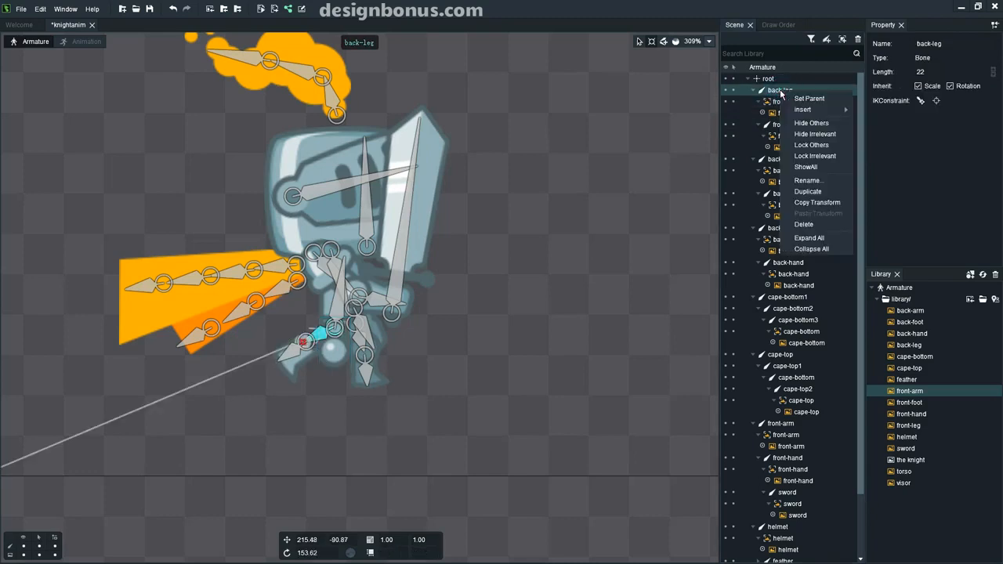
pyautogui.click(819, 181)
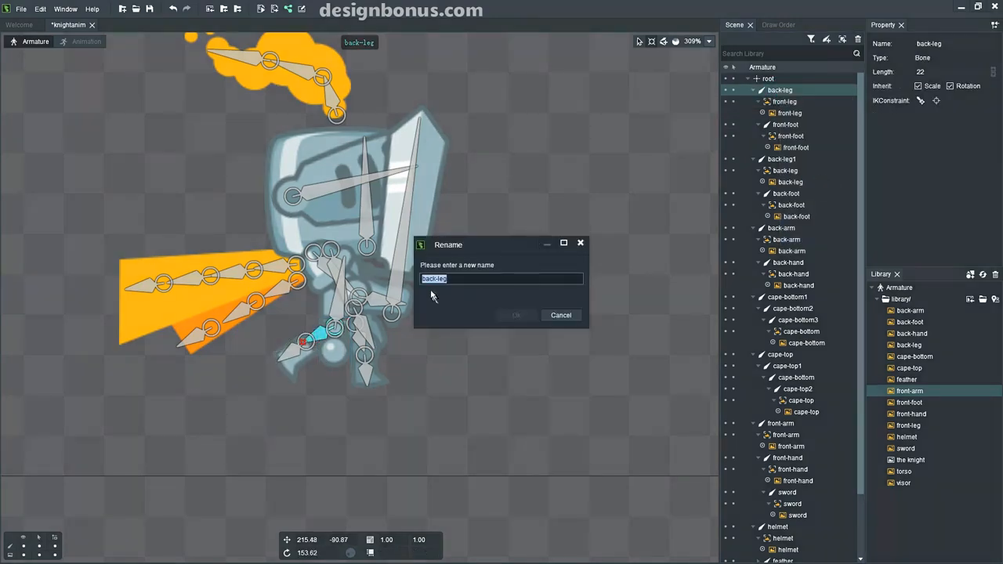
pyautogui.click(434, 279)
pyautogui.moveTo(434, 280); pyautogui.dragTo(422, 281)
pyautogui.press('BackSpace')
pyautogui.click(515, 315)
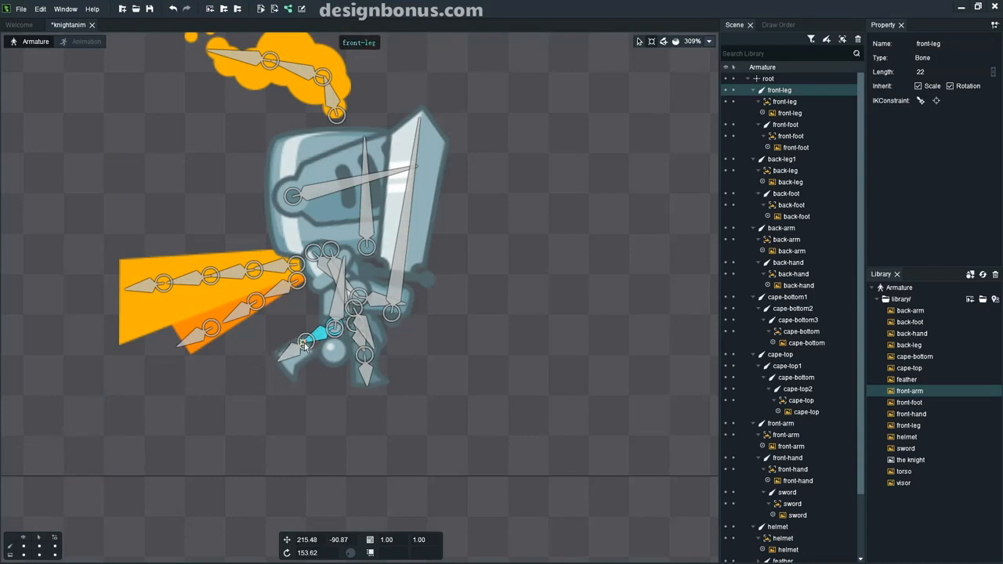
# Point the front-leg bone straight down and rotate its leg image slightly to about -101.99.
pyautogui.moveTo(306, 345); pyautogui.dragTo(331, 356)
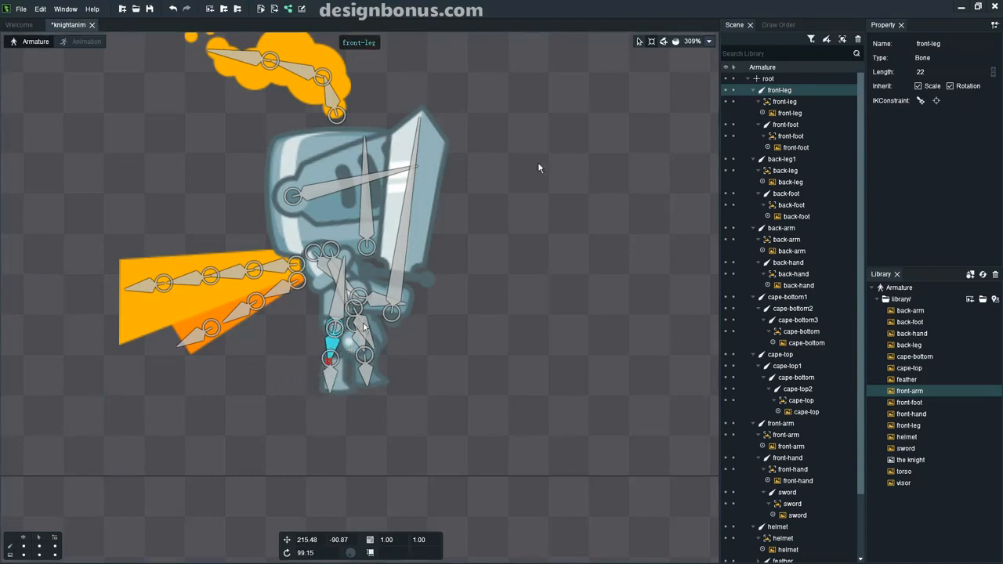
pyautogui.click(784, 101)
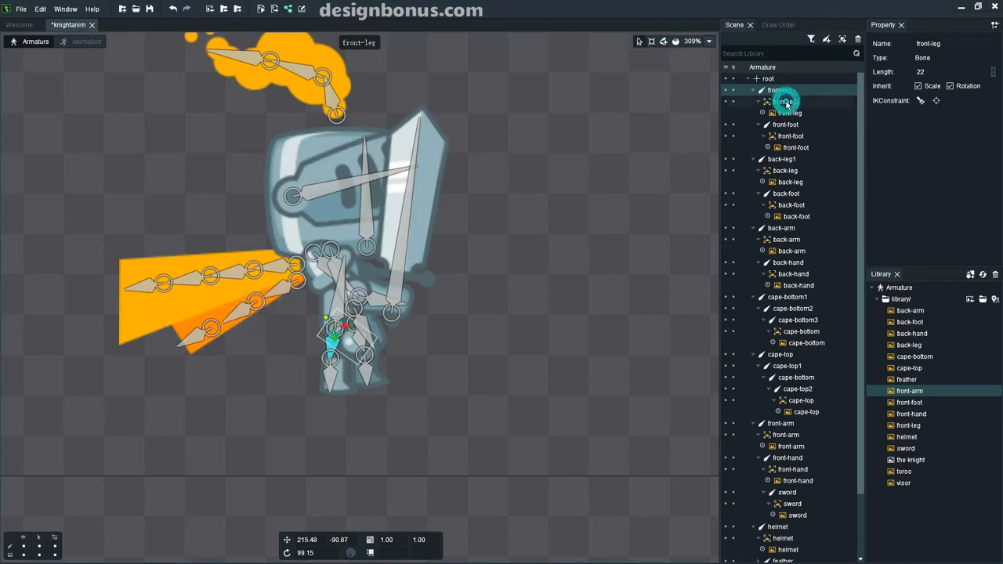
pyautogui.click(389, 343)
pyautogui.moveTo(365, 384); pyautogui.dragTo(344, 337)
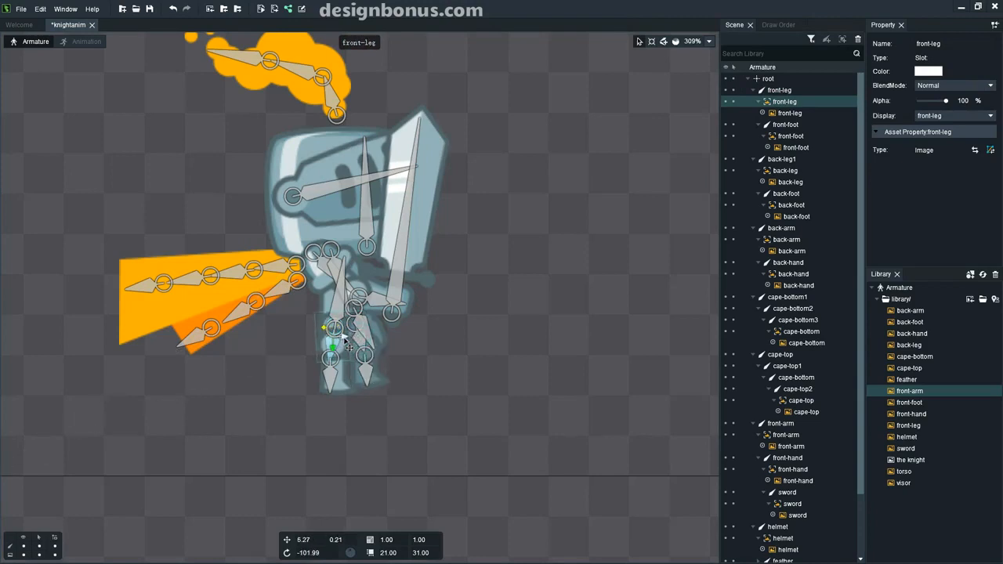
pyautogui.click(435, 340)
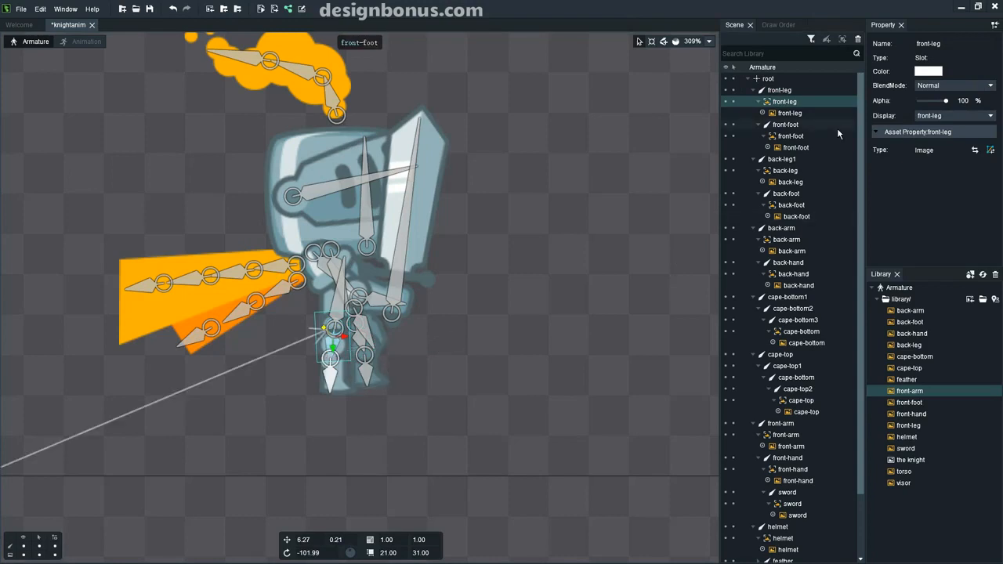
pyautogui.scroll(-3, 660, 224)
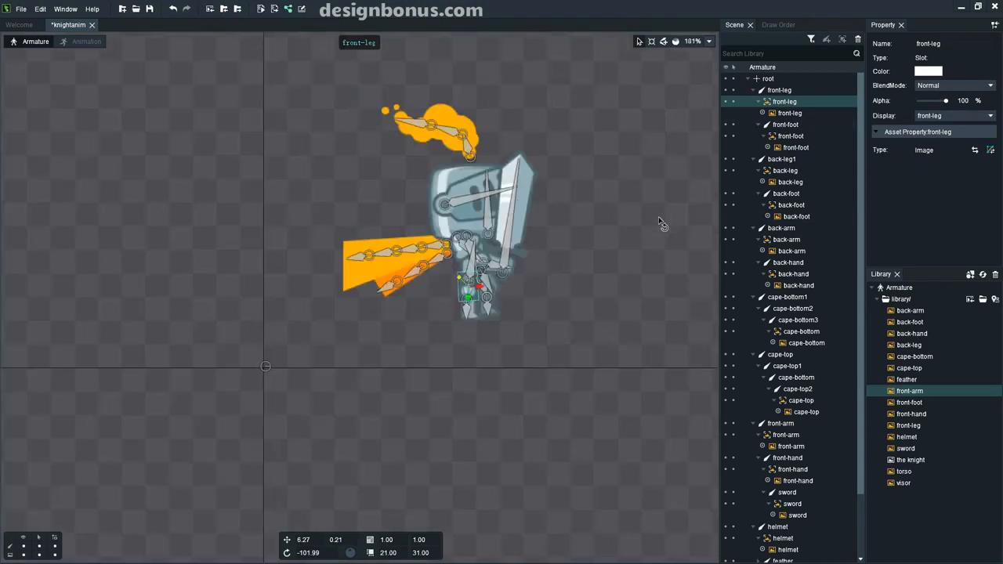
pyautogui.scroll(2, 660, 224)
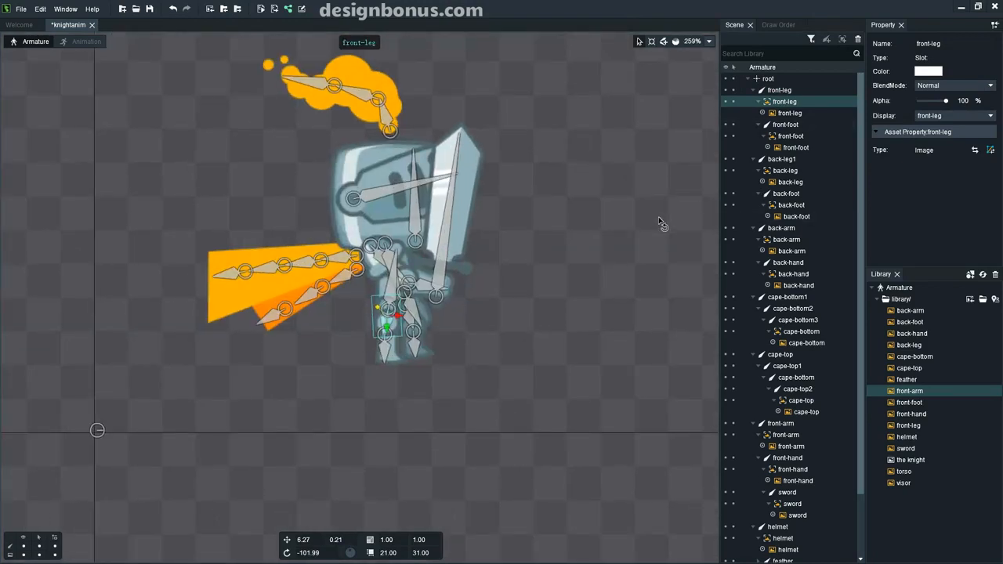